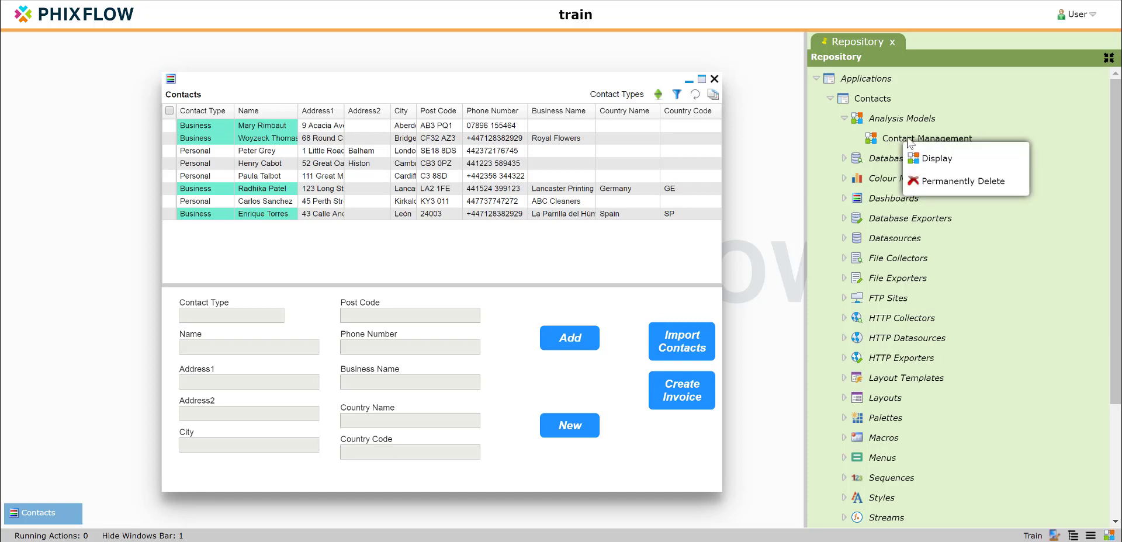
Open the Contacts stream from the Contact Management model, enable Audit Manual Changes and save the stream
{"action": "left_click", "coordinate": [913, 156]}
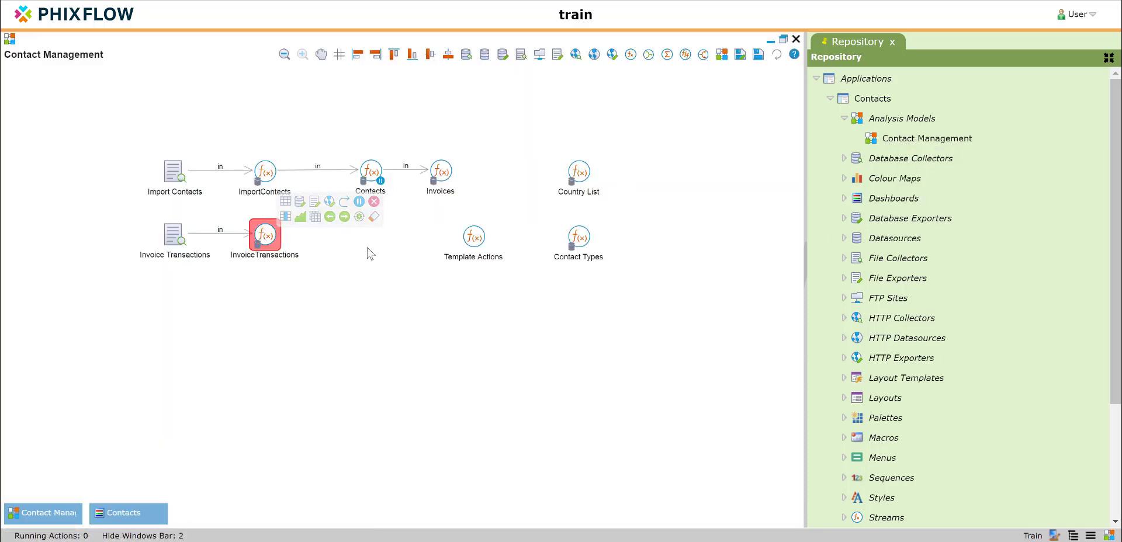
{"action": "mouse_move", "coordinate": [373, 175]}
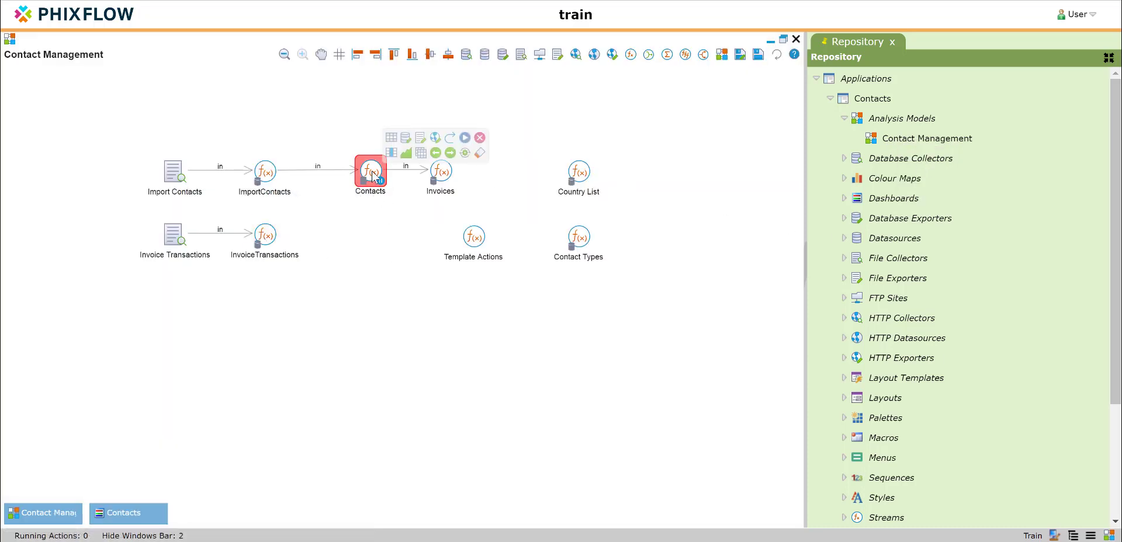
{"action": "double_click", "coordinate": [373, 175]}
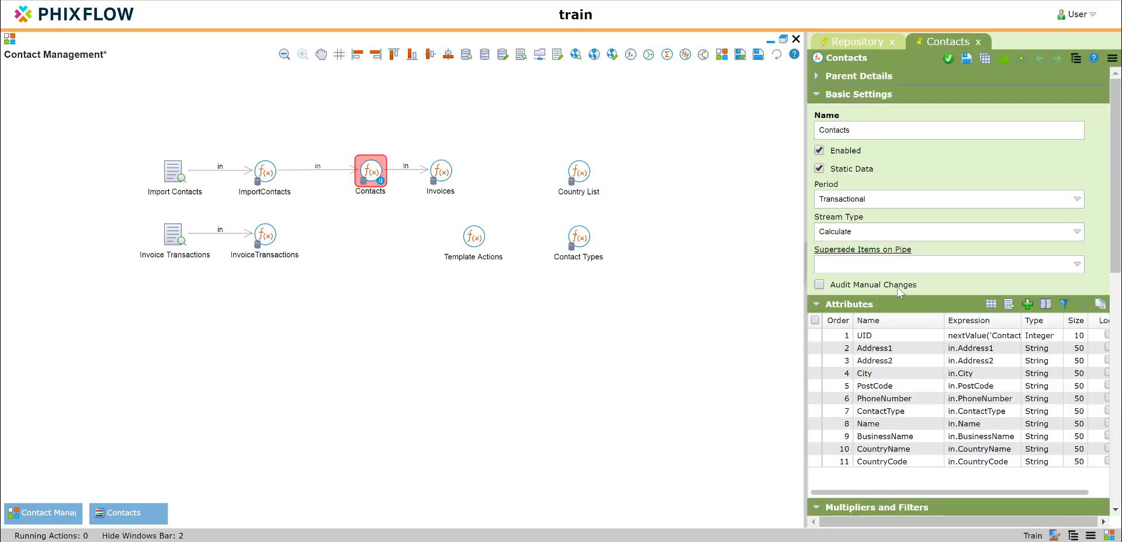
{"action": "left_click", "coordinate": [819, 285]}
{"action": "left_click", "coordinate": [966, 61]}
Add a String attribute named UpdateAction with length 50 to the Contacts stream
{"action": "left_click", "coordinate": [1027, 303]}
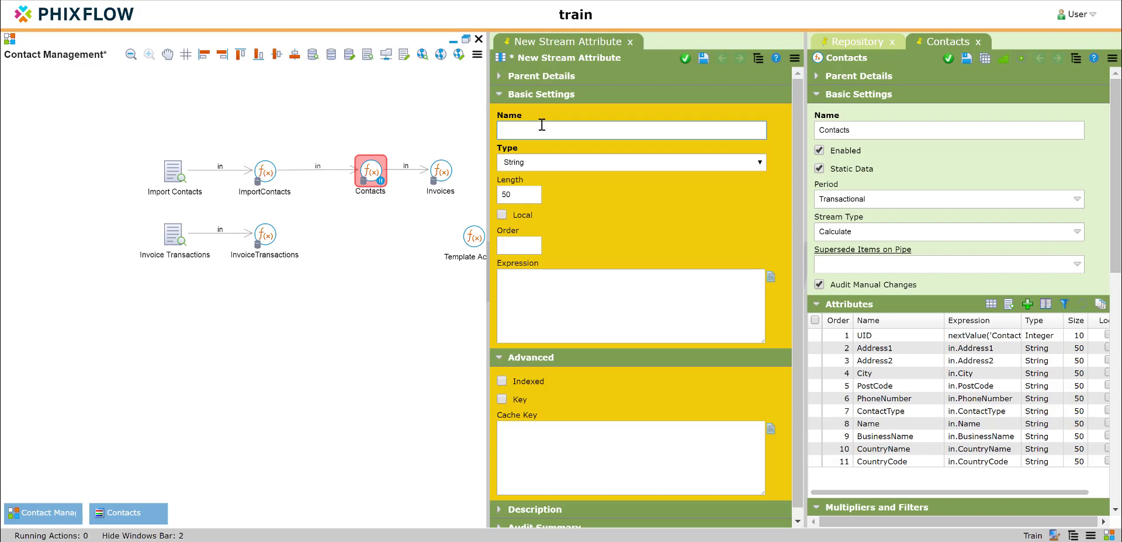
{"action": "type", "text": "UpdateA"}
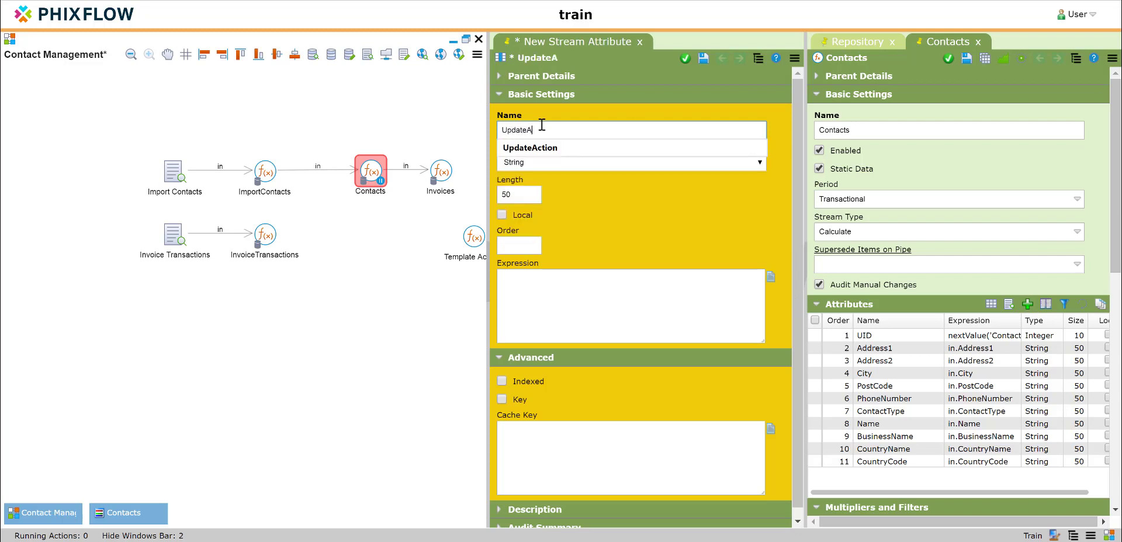
{"action": "type", "text": "ction"}
{"action": "left_click", "coordinate": [587, 196]}
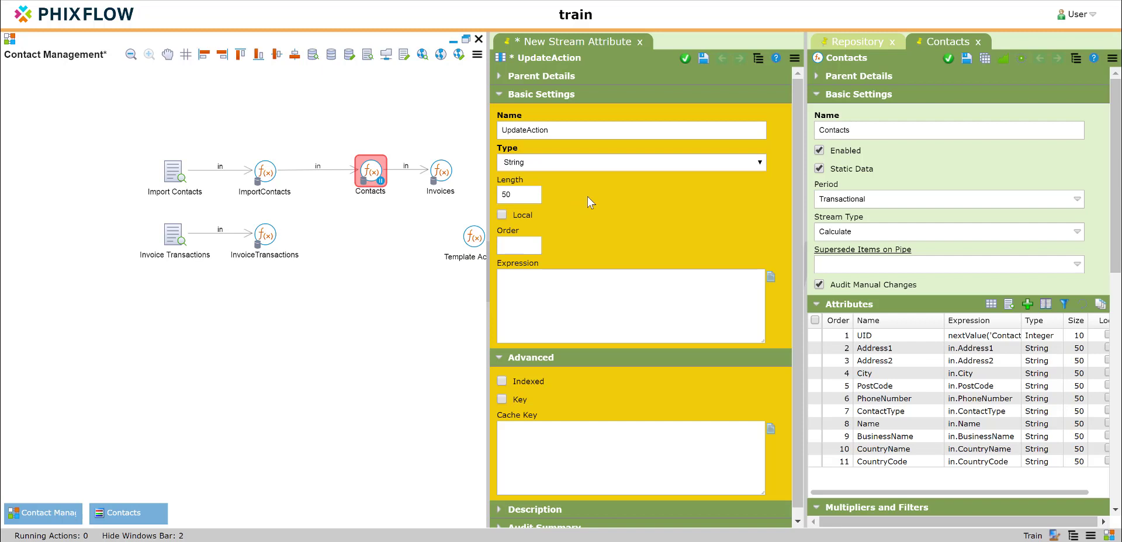
{"action": "left_click", "coordinate": [685, 58]}
Add a String attribute named UpdatedByName with length 50 to the Contacts stream
{"action": "left_click", "coordinate": [1027, 304]}
{"action": "left_click", "coordinate": [561, 126]}
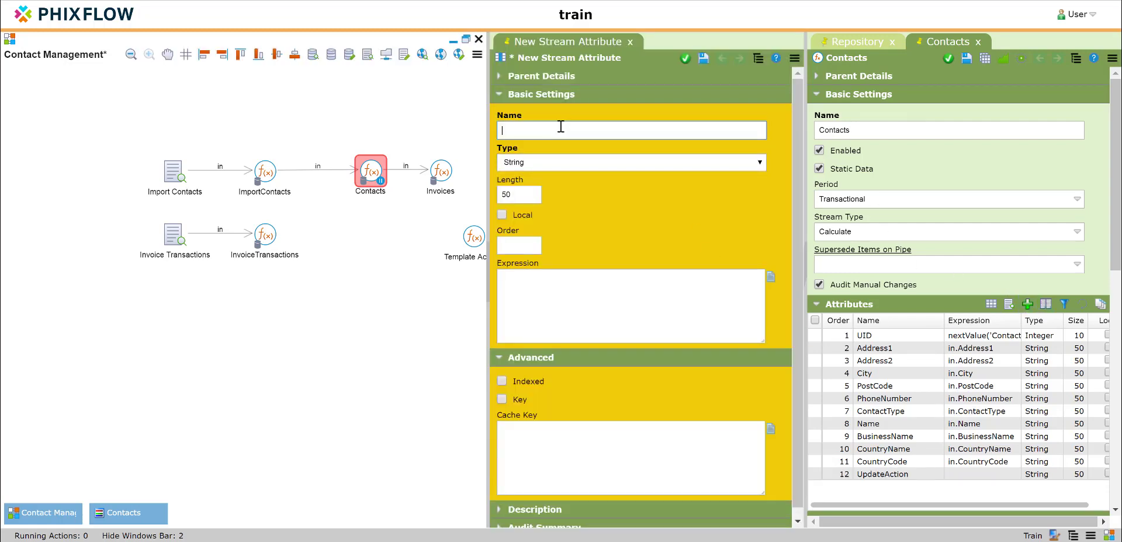
{"action": "type", "text": "Updated"}
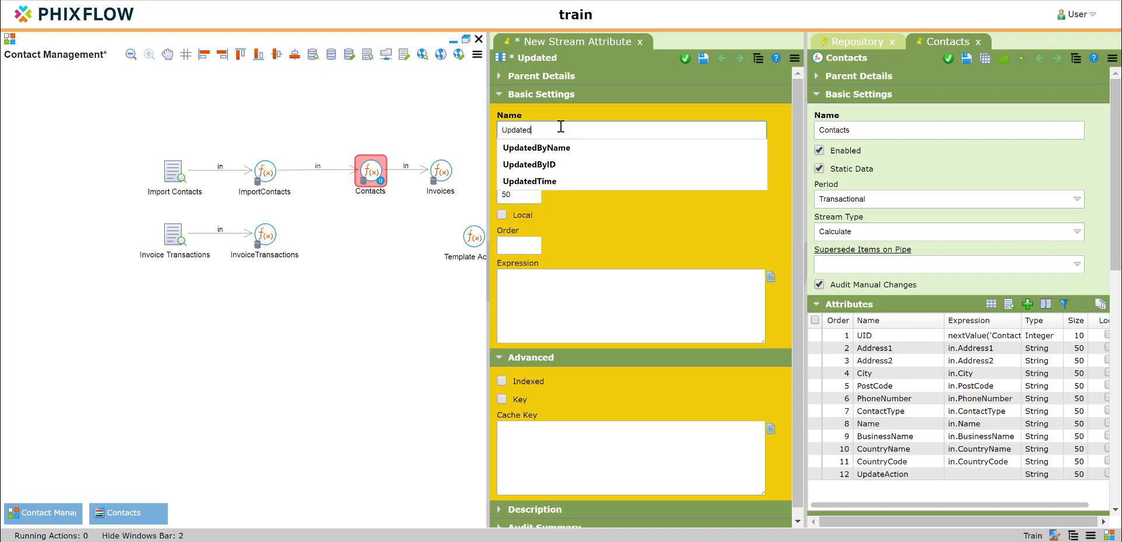
{"action": "type", "text": "ByName"}
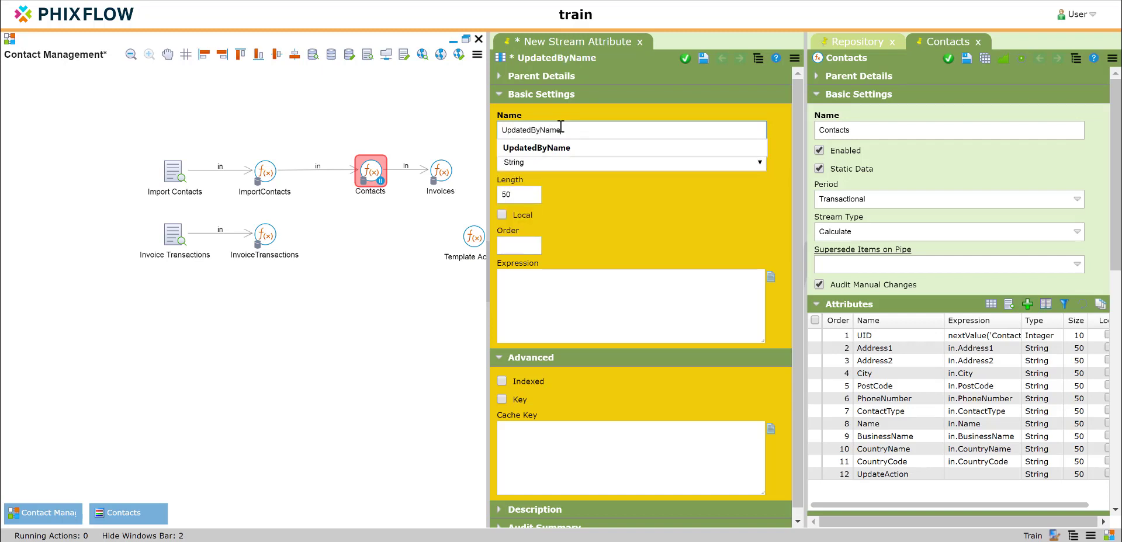
{"action": "left_click", "coordinate": [623, 266]}
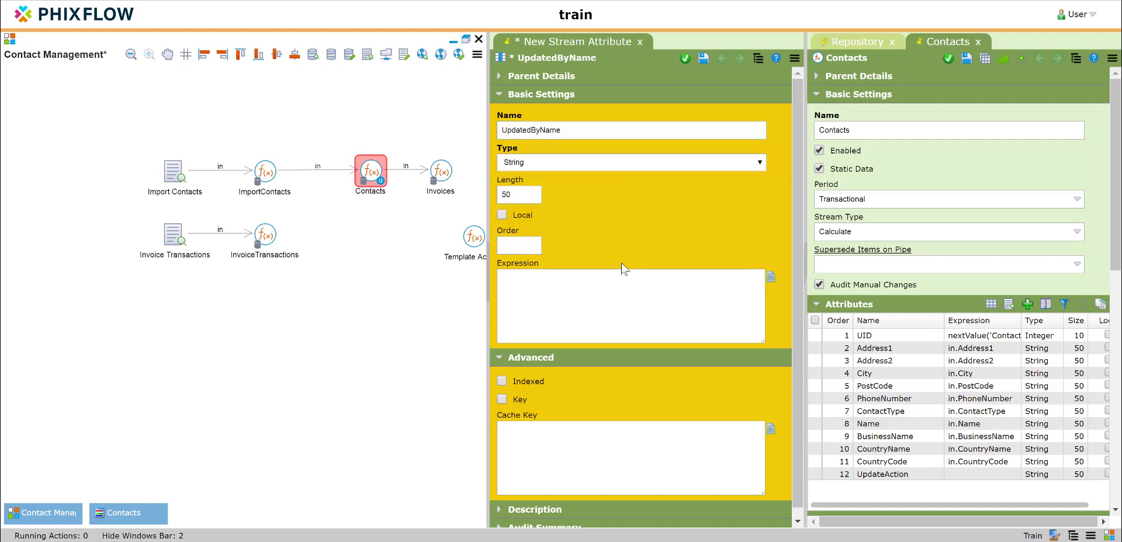
{"action": "left_click", "coordinate": [687, 61]}
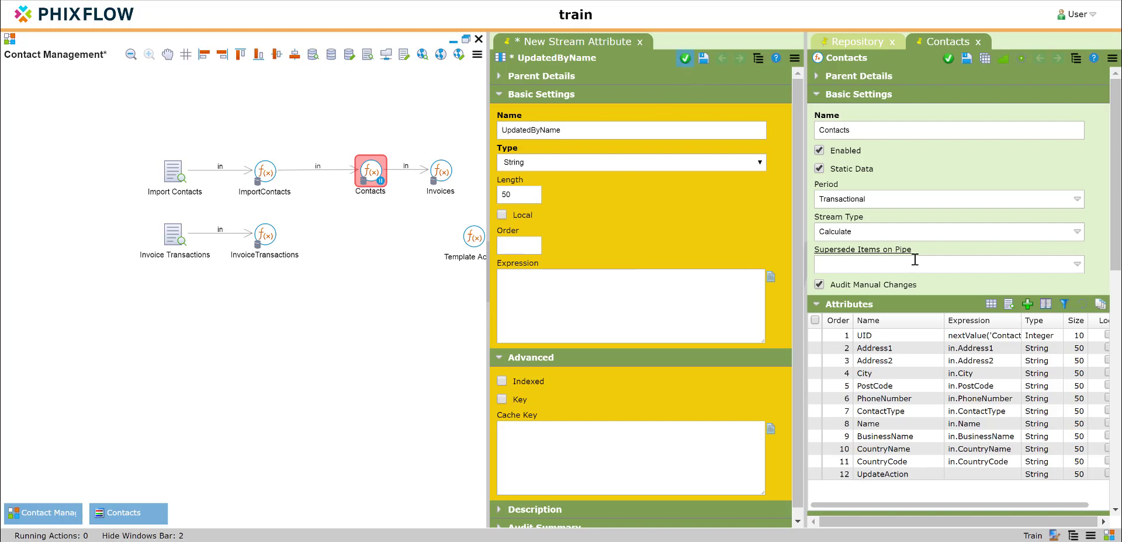
Add an attribute named UpdatedTime of type Datetime to the Contacts stream
{"action": "left_click", "coordinate": [1027, 304]}
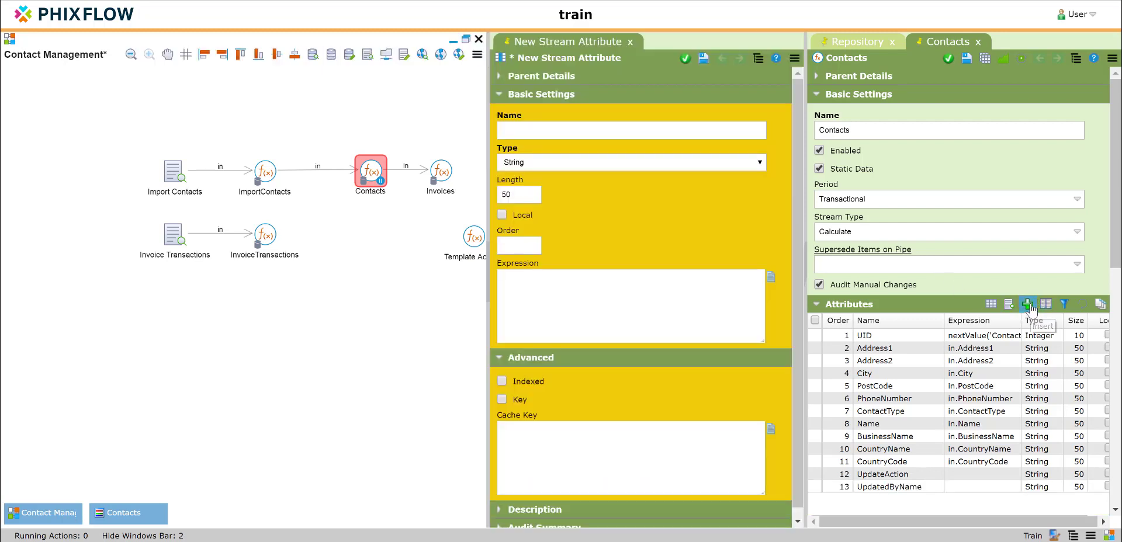
{"action": "left_click", "coordinate": [564, 129]}
{"action": "type", "text": "Updat"}
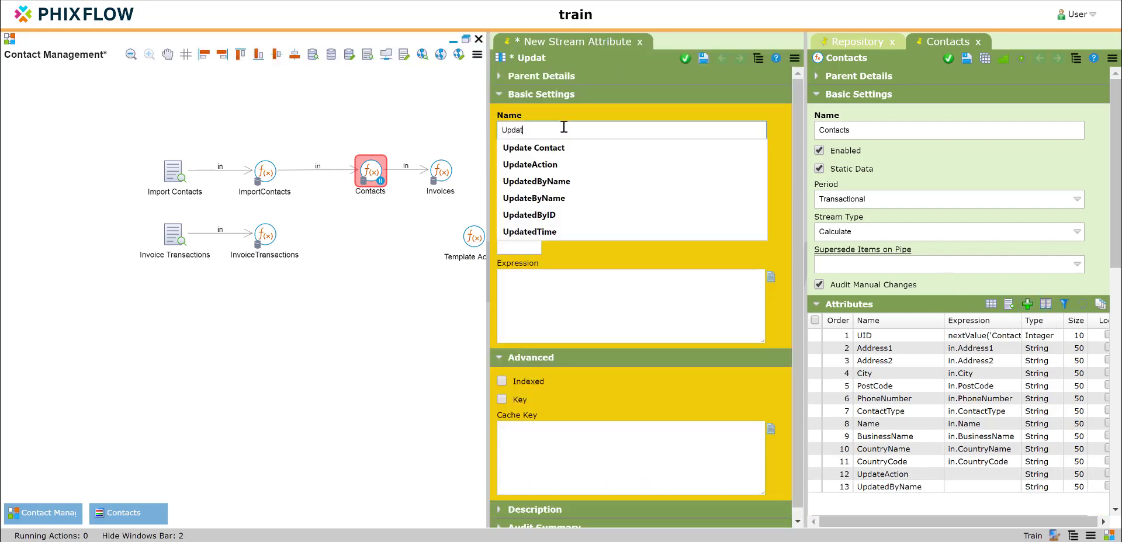
{"action": "type", "text": "edTime"}
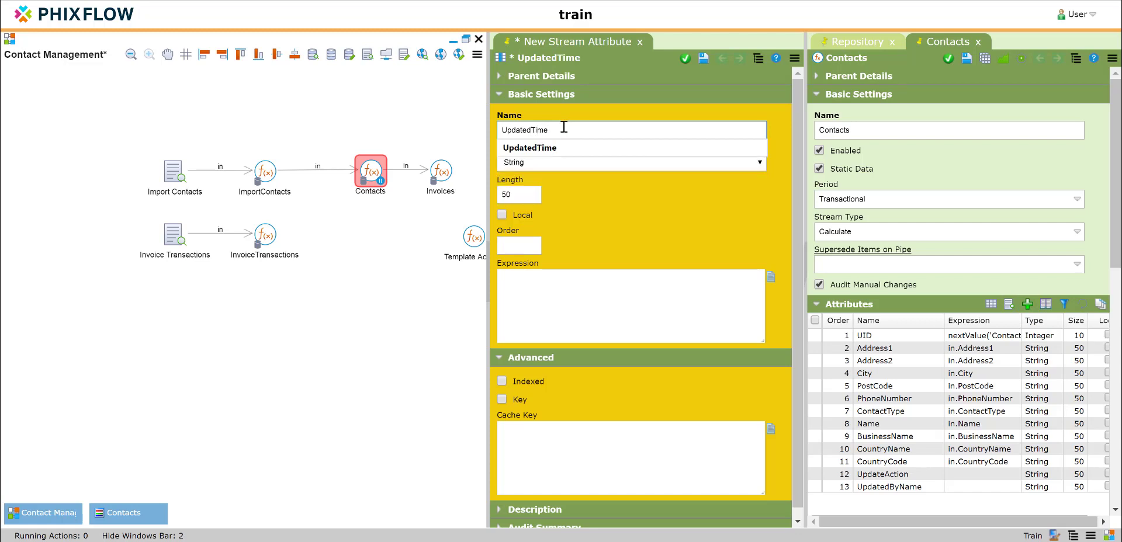
{"action": "left_click", "coordinate": [526, 164]}
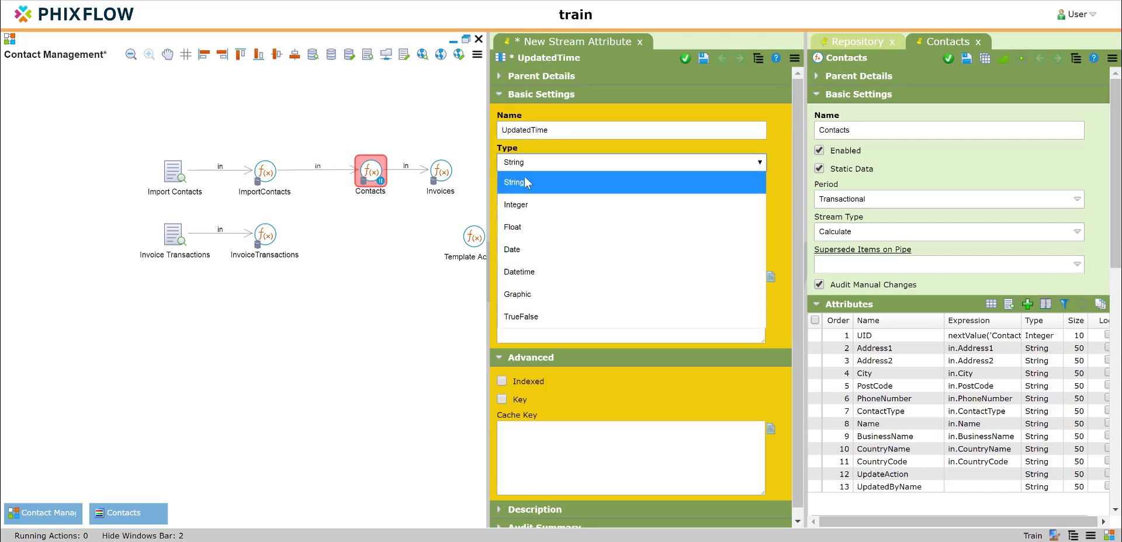
{"action": "left_click", "coordinate": [529, 272]}
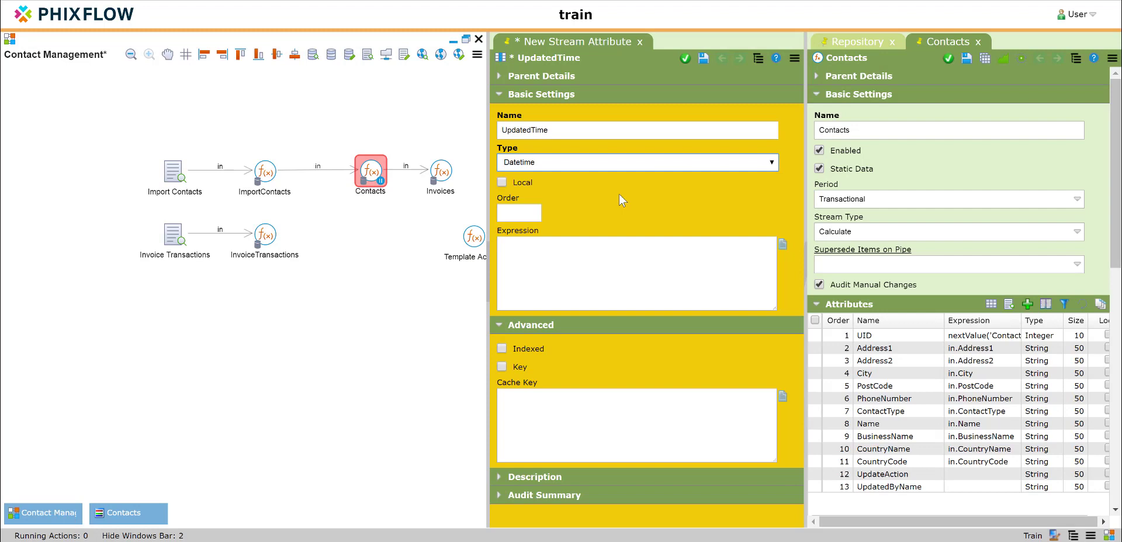
{"action": "left_click", "coordinate": [686, 58]}
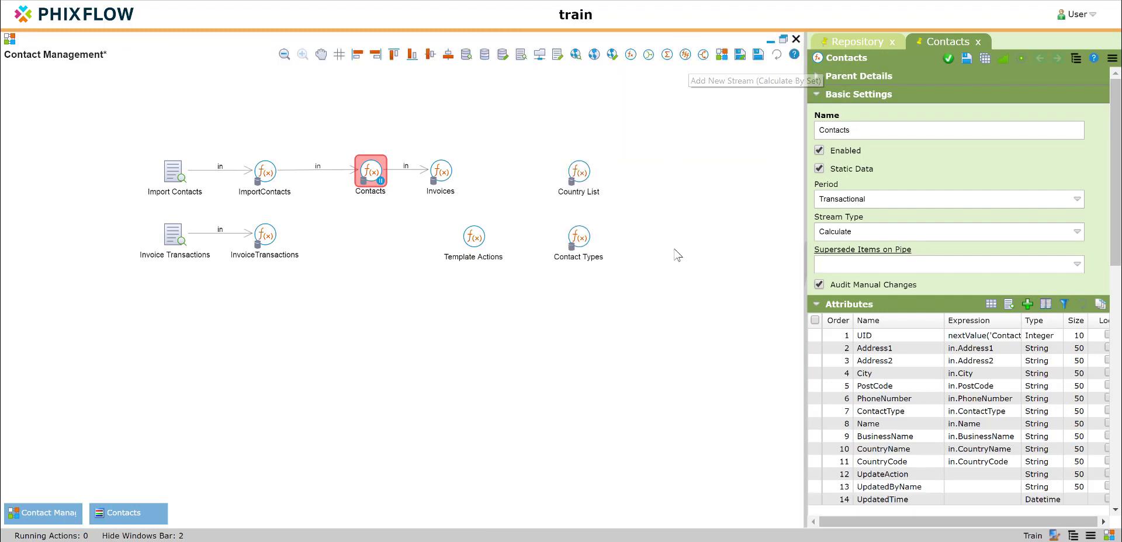
Minimise the Contact Management model and leave design mode to work in the Contacts dashboard
{"action": "left_click", "coordinate": [284, 367]}
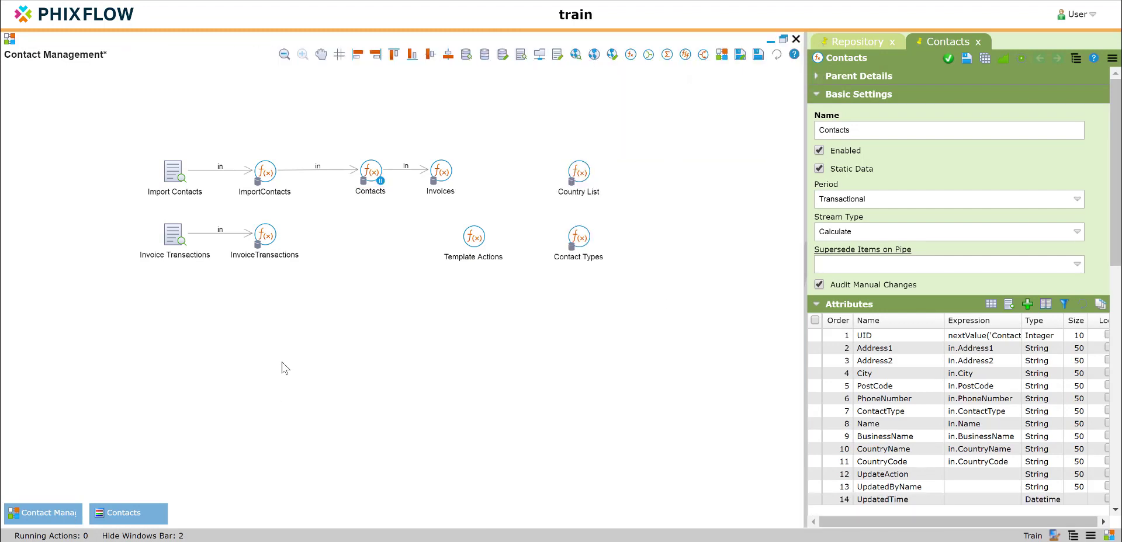
{"action": "left_click", "coordinate": [771, 41]}
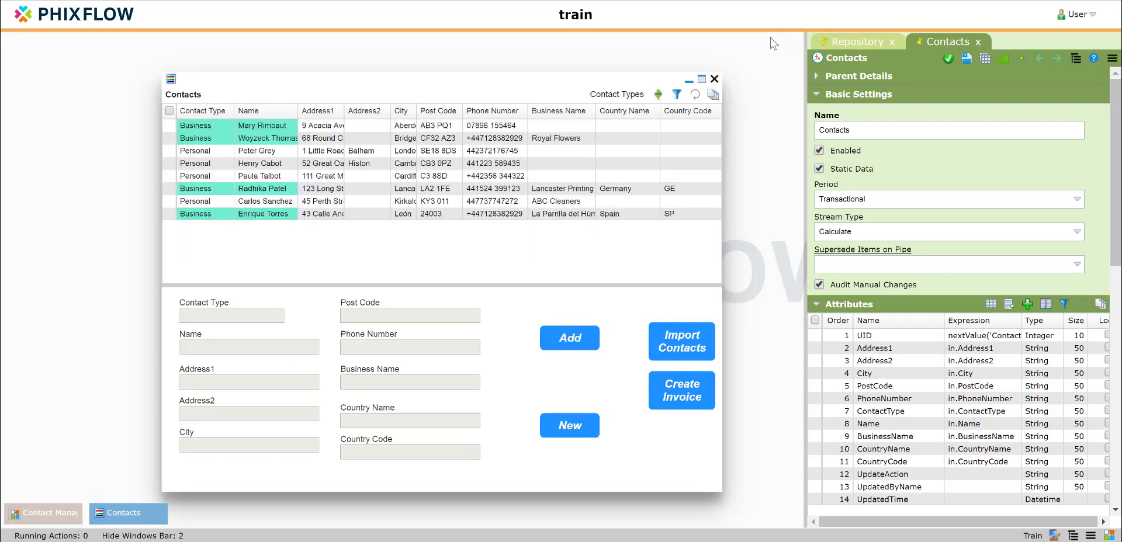
{"action": "left_click", "coordinate": [1112, 535]}
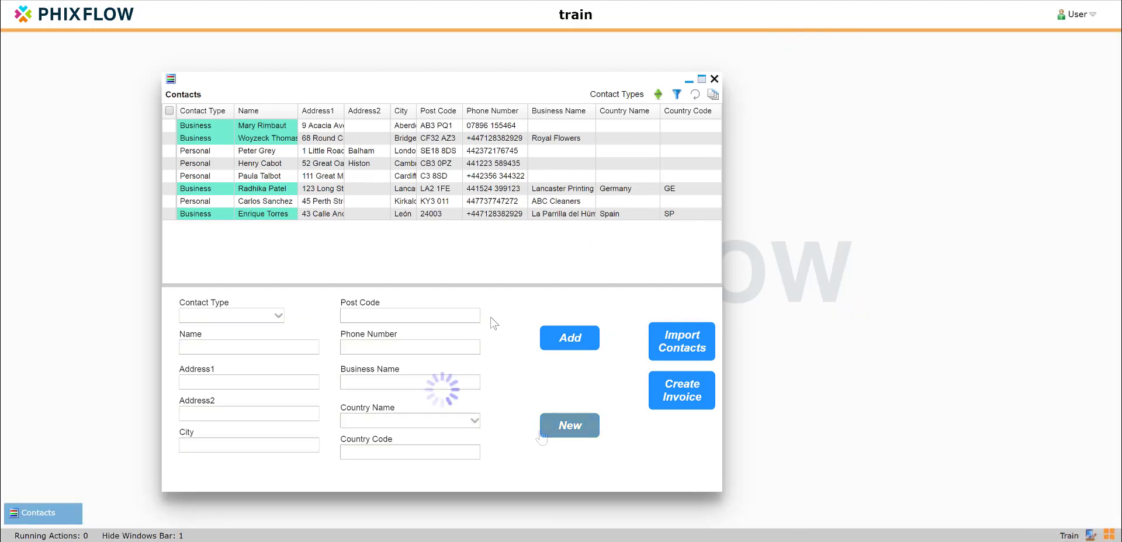
Begin a new contact of type Personal and enter the contact's full name and first address line
{"action": "left_click", "coordinate": [202, 316]}
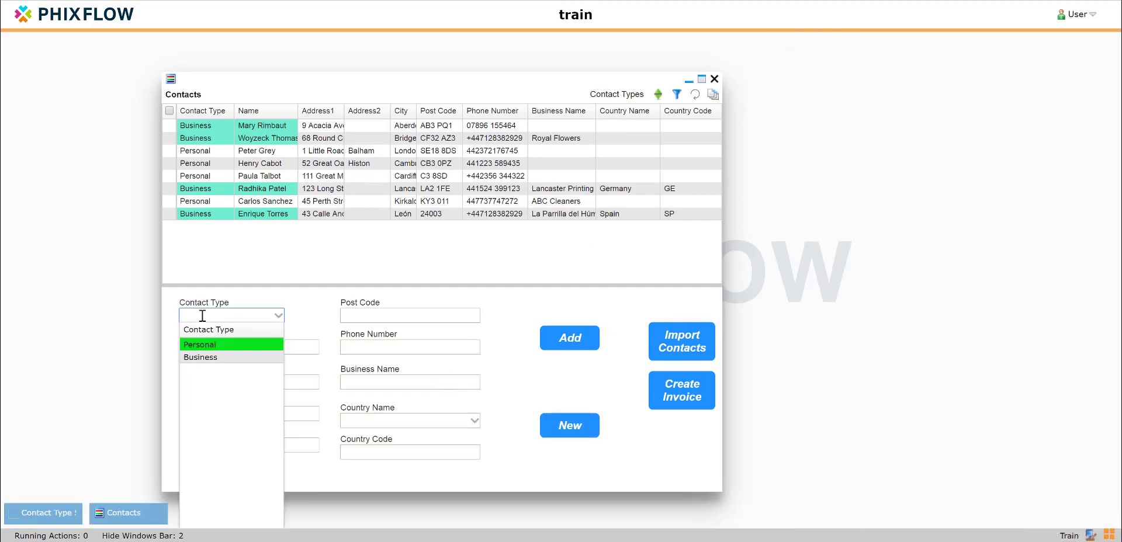
{"action": "left_click", "coordinate": [202, 343]}
{"action": "left_click", "coordinate": [203, 345]}
{"action": "key", "text": "Tab"}
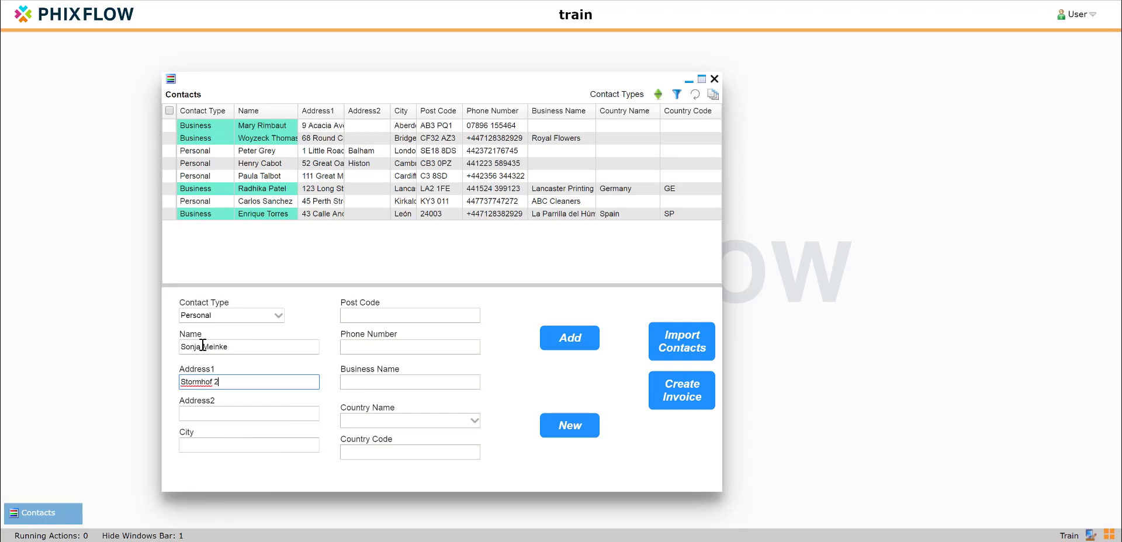
Fill in the new contact's city, post code and phone number
{"action": "key", "text": "Tab"}
{"action": "key", "text": "Tab"}
{"action": "type", "text": "Wolfsburg"}
{"action": "key", "text": "Tab"}
{"action": "type", "text": "38440"}
{"action": "key", "text": "Tab"}
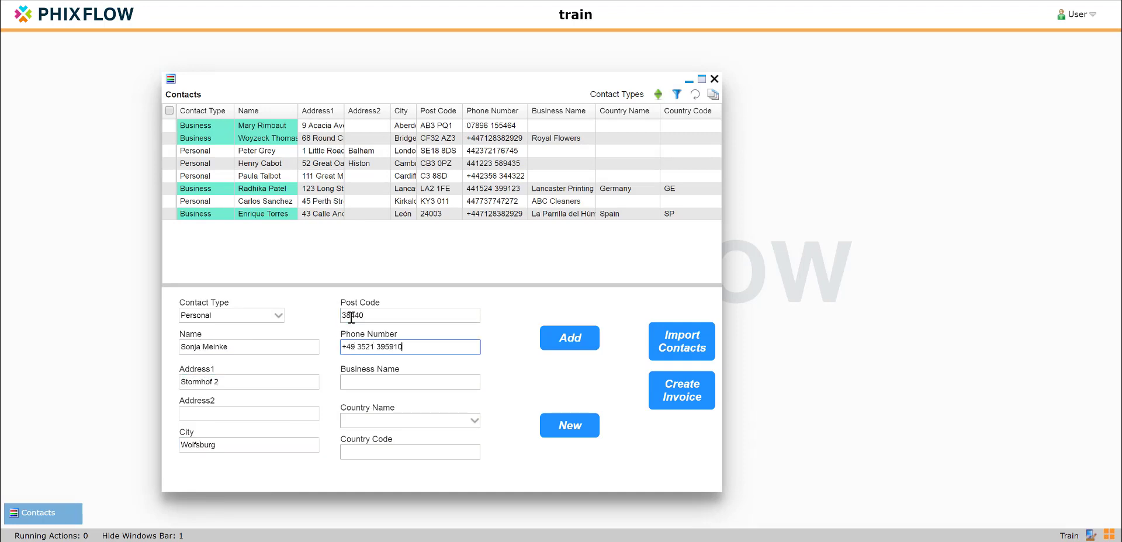
Set the new contact's country to Germany and add the contact to the list
{"action": "left_click", "coordinate": [475, 421]}
{"action": "left_click", "coordinate": [374, 465]}
{"action": "left_click", "coordinate": [570, 339]}
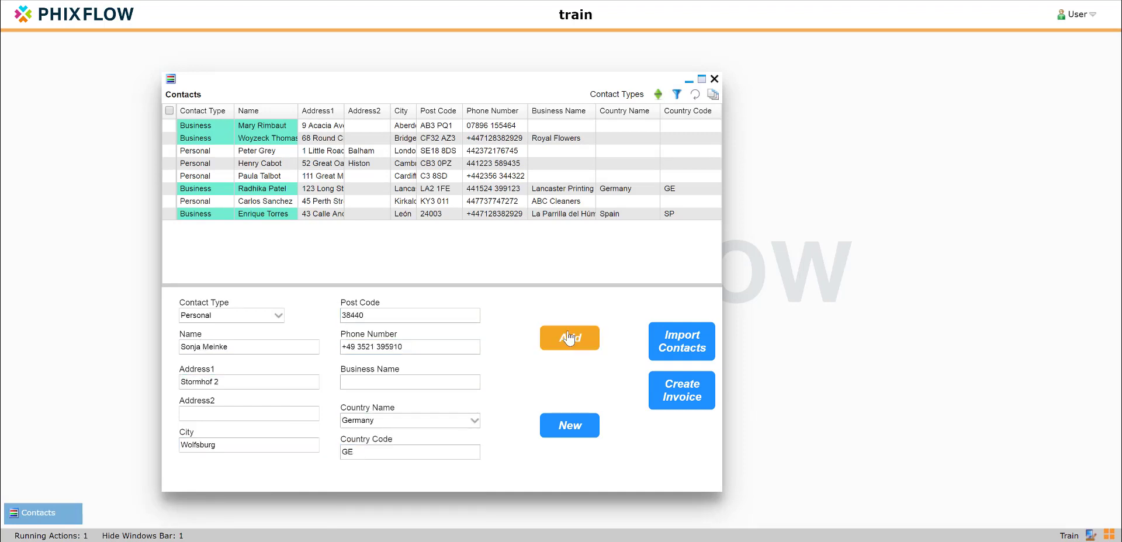
Change the phone number of the Business contact in Spain and update the record
{"action": "left_click", "coordinate": [361, 216]}
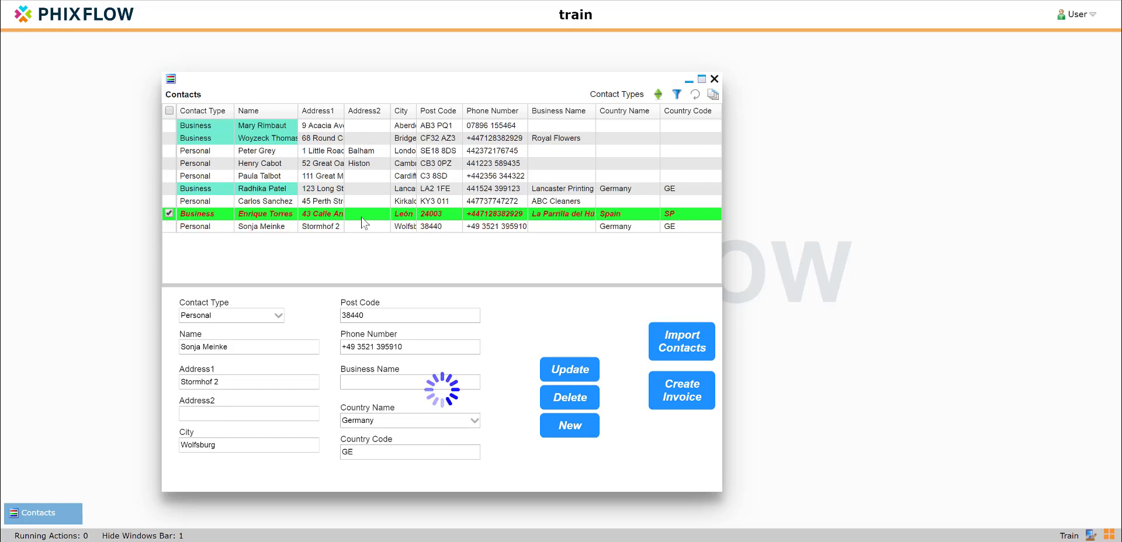
{"action": "left_click", "coordinate": [409, 351]}
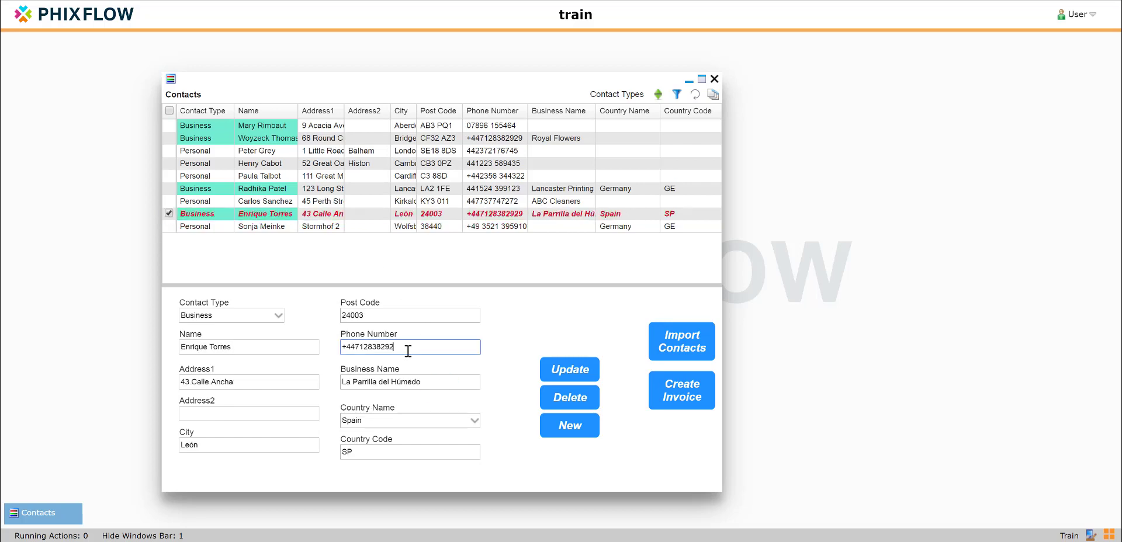
{"action": "left_click", "coordinate": [555, 374]}
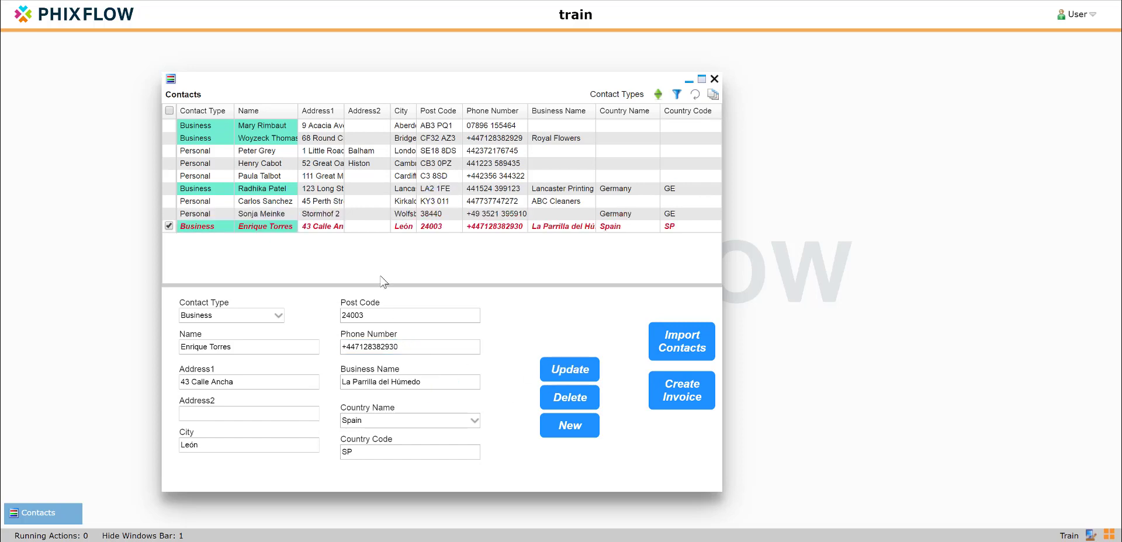
Delete the fifth contact in the list, a Personal contact in Cardiff
{"action": "left_click", "coordinate": [373, 178]}
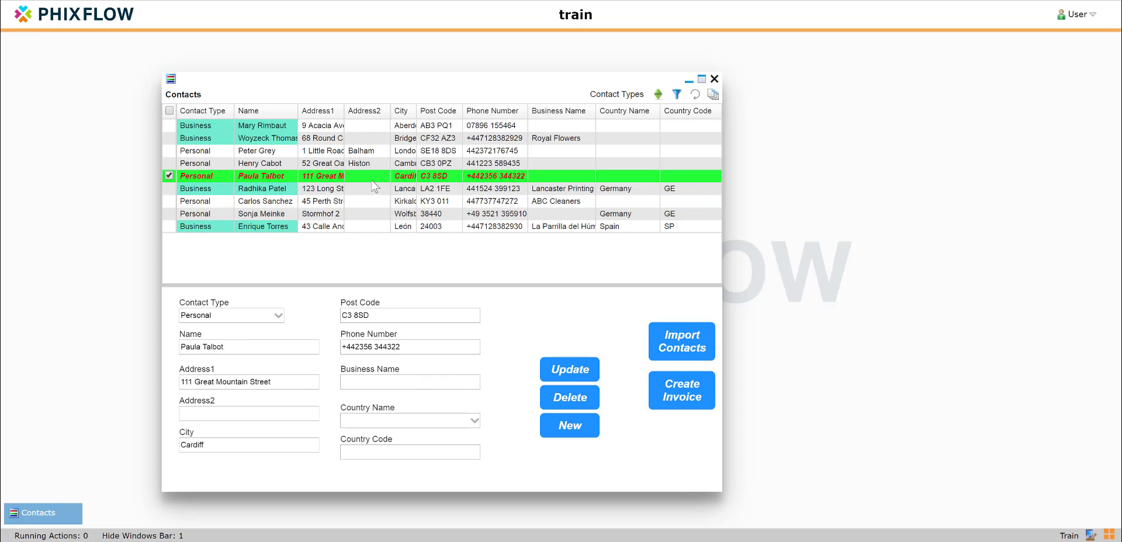
{"action": "left_click", "coordinate": [577, 403]}
{"action": "left_click", "coordinate": [635, 319]}
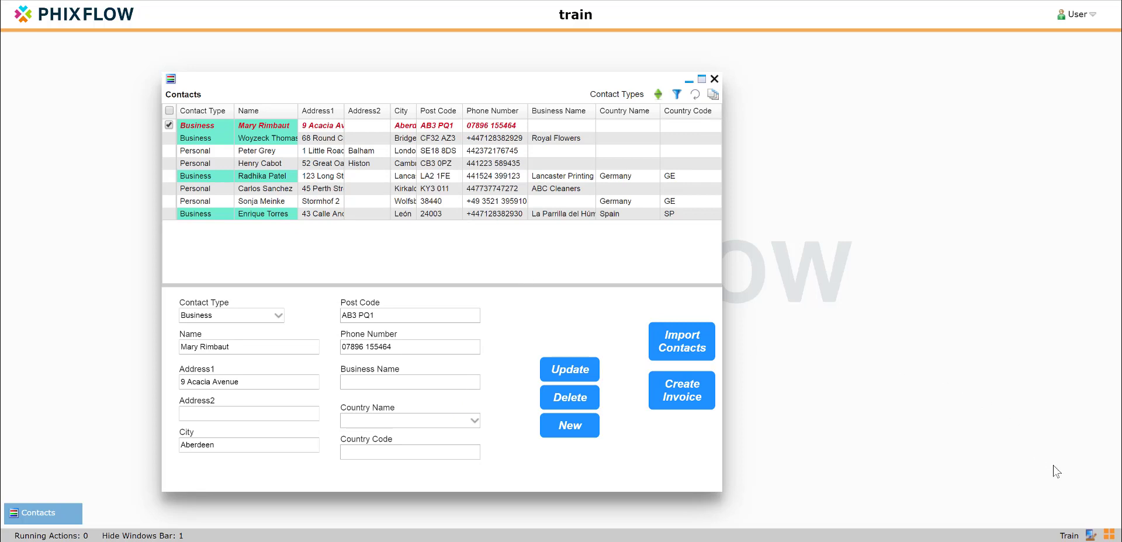
Return to design mode, restore the Contact Management model and view the stream sets of the Contacts stream
{"action": "left_click", "coordinate": [1107, 535]}
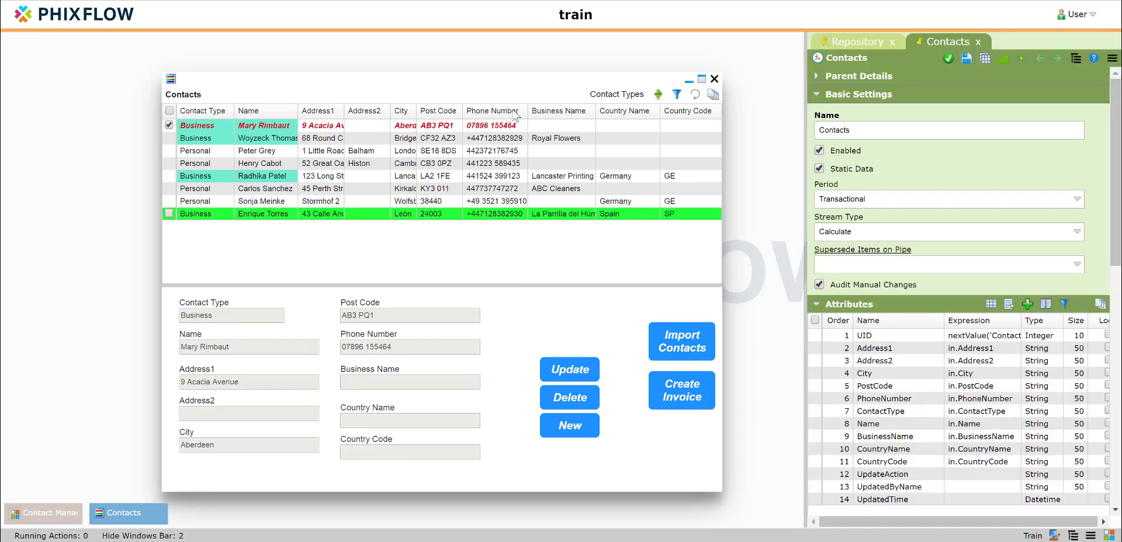
{"action": "mouse_move", "coordinate": [507, 83]}
{"action": "left_mouse_down"}
{"action": "mouse_move", "coordinate": [477, 154]}
{"action": "mouse_move", "coordinate": [495, 100]}
{"action": "left_mouse_up"}
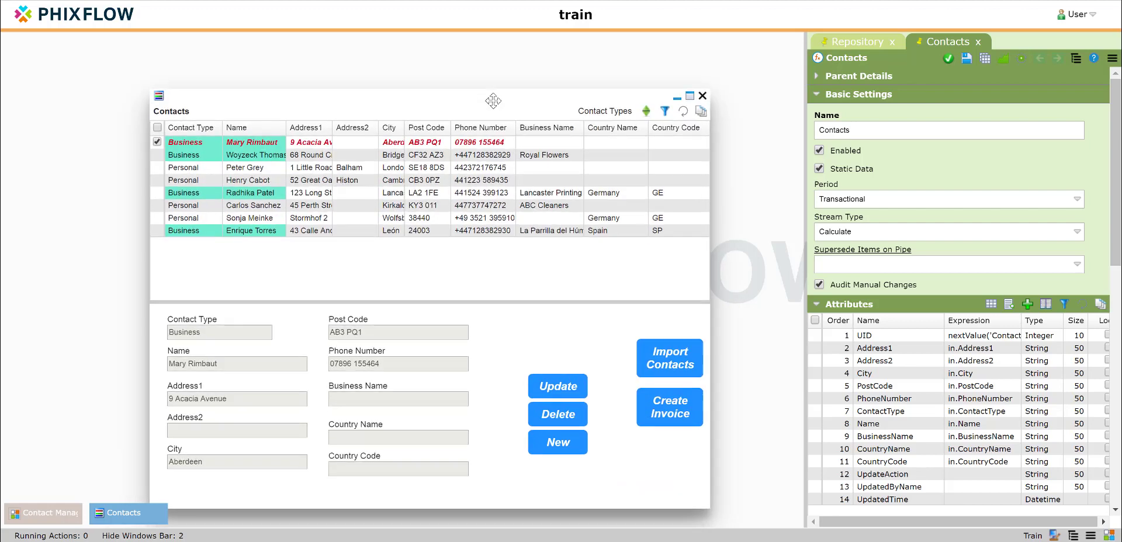
{"action": "left_click", "coordinate": [37, 517]}
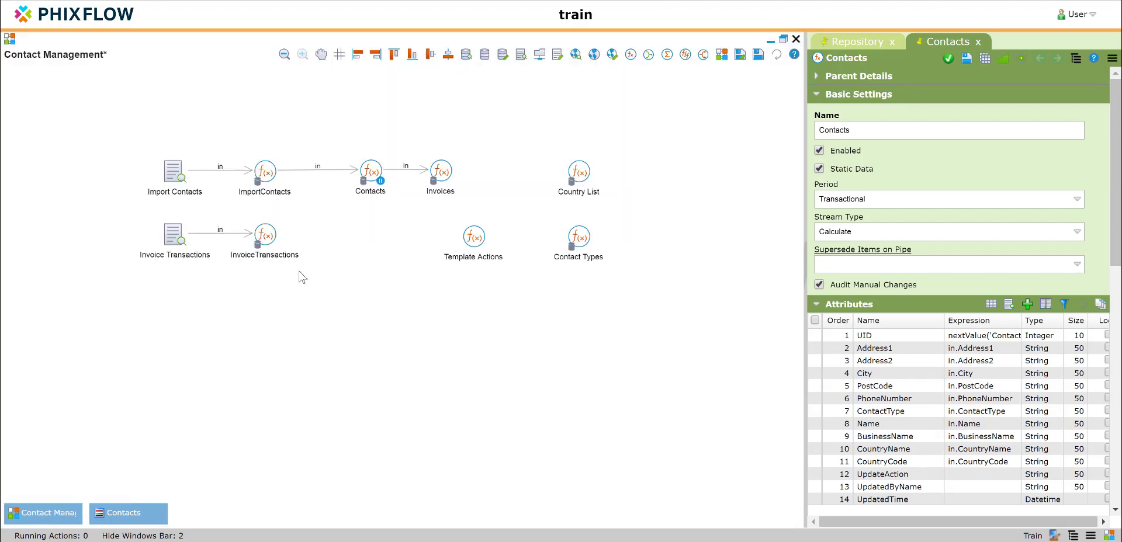
{"action": "mouse_move", "coordinate": [375, 173]}
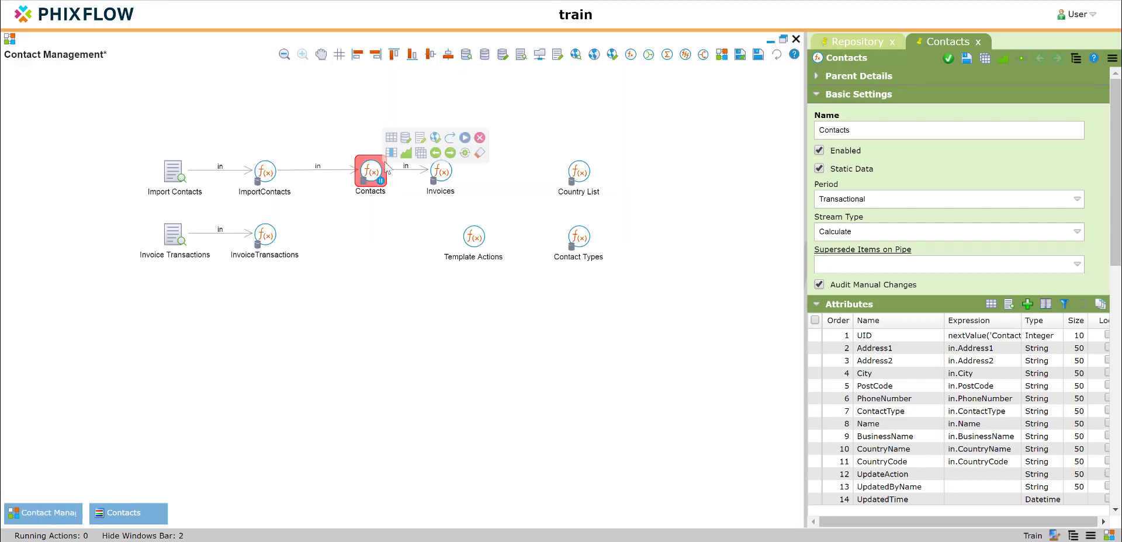
{"action": "left_click", "coordinate": [421, 153]}
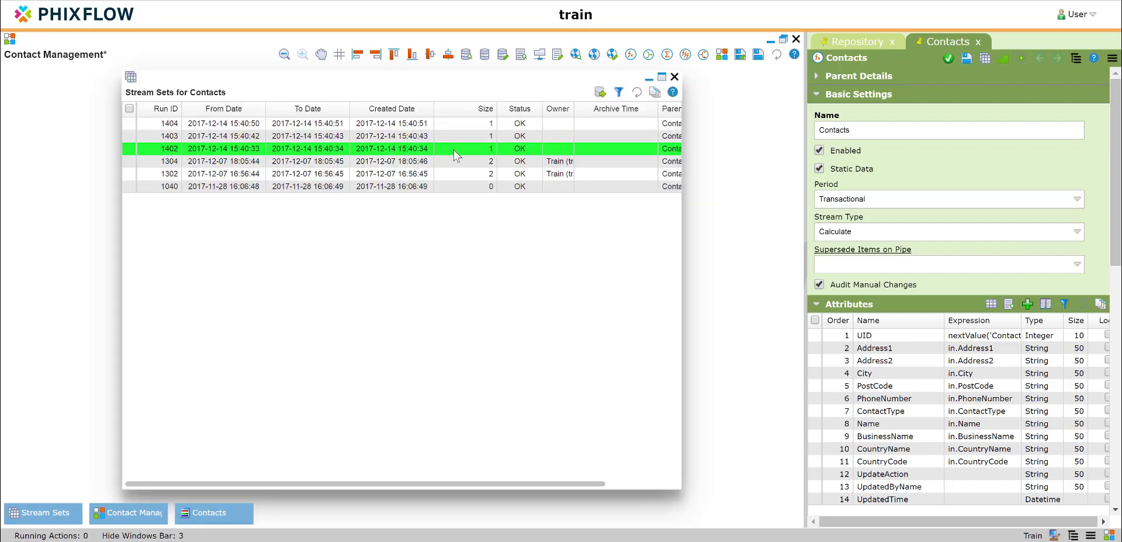
Create a new dashboard named Contacts Full History in the Contacts application
{"action": "left_click", "coordinate": [832, 46]}
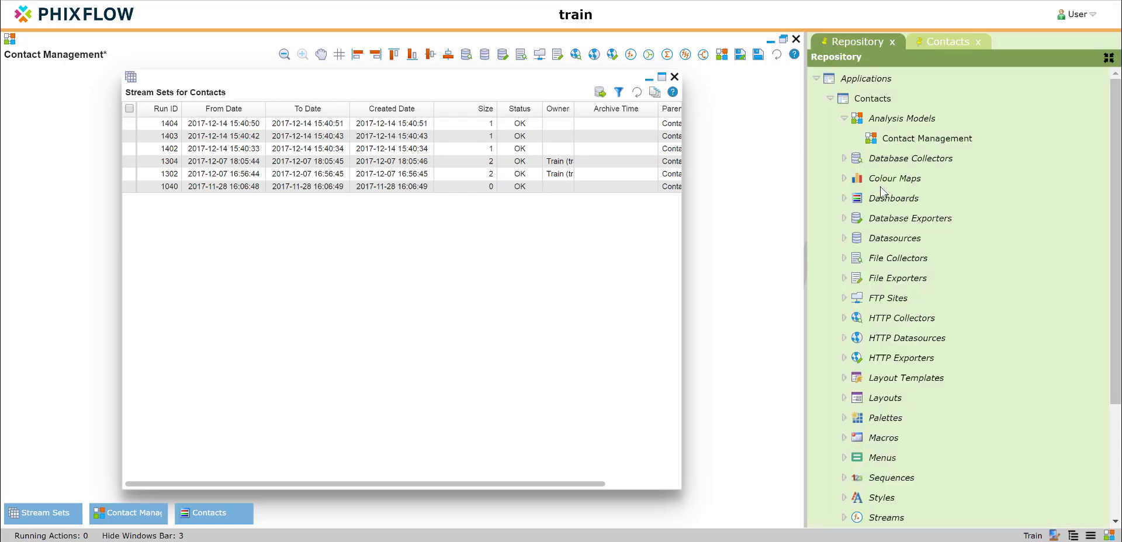
{"action": "right_click", "coordinate": [888, 202]}
{"action": "left_click", "coordinate": [894, 216]}
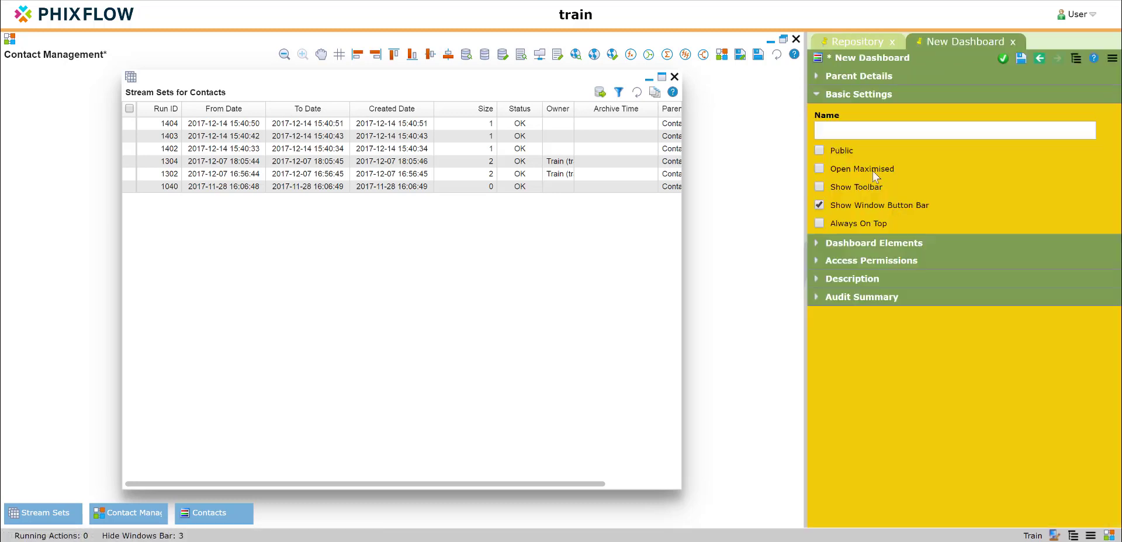
{"action": "left_click", "coordinate": [856, 130]}
{"action": "type", "text": "Cont"}
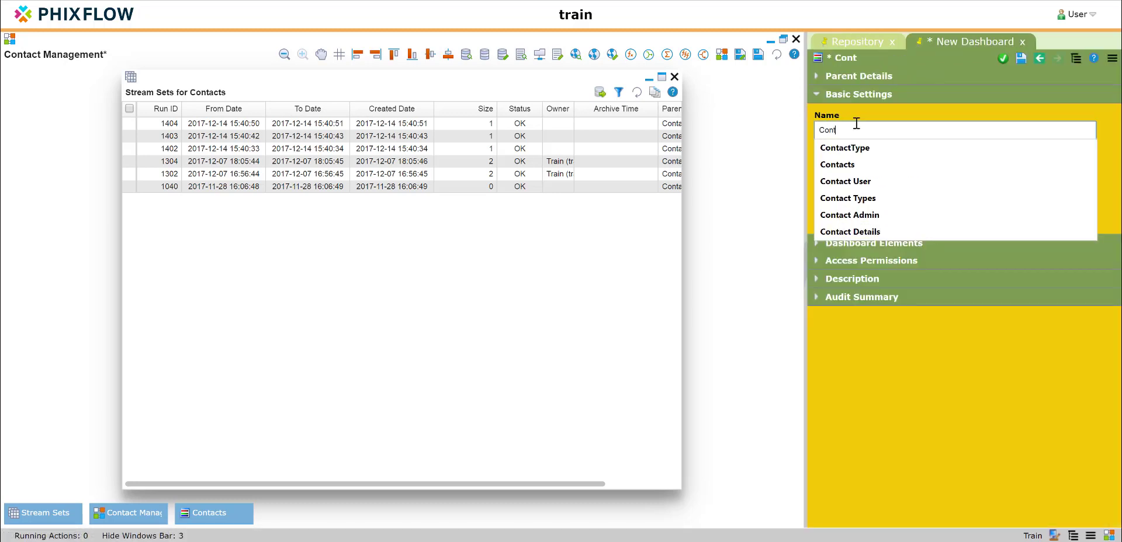
{"action": "type", "text": "acts Full"}
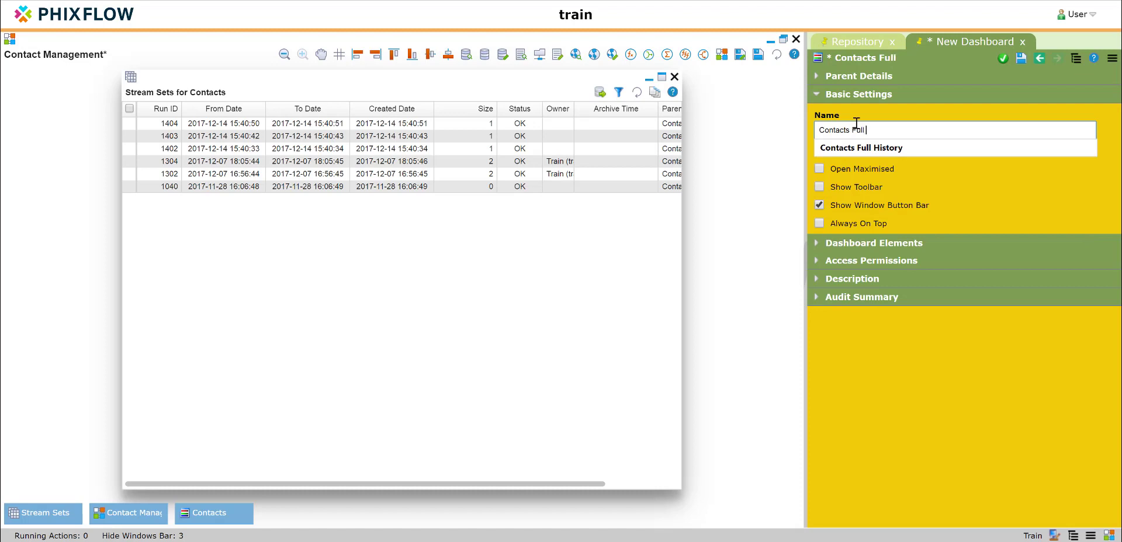
{"action": "type", "text": " History"}
{"action": "left_click", "coordinate": [1002, 58]}
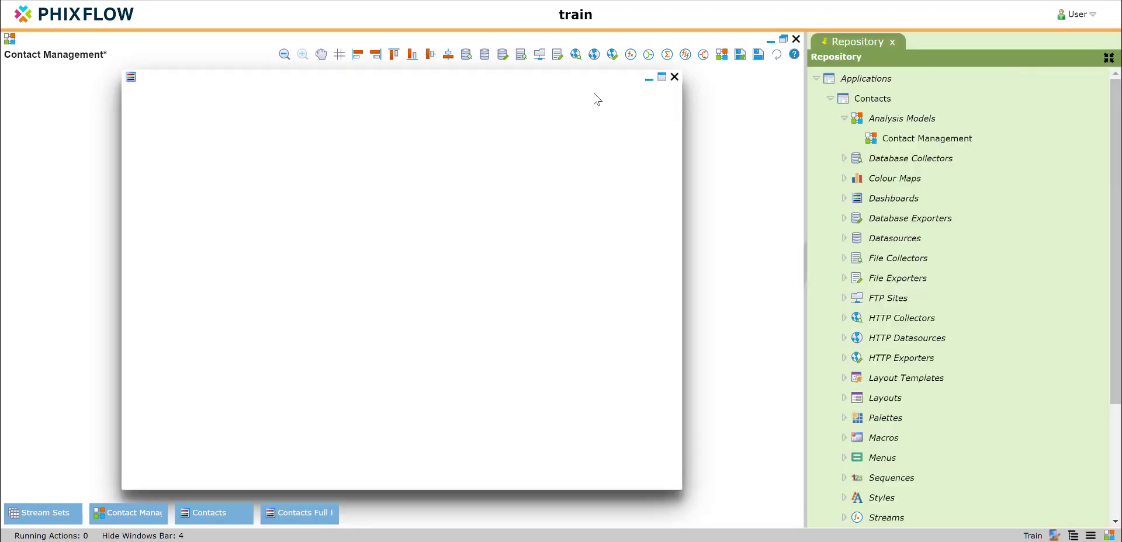
Minimise the stream sets list and add a new view of the Contacts stream to the empty Contacts Full History dashboard
{"action": "left_click_drag", "start_coordinate": [593, 100], "coordinate": [613, 250]}
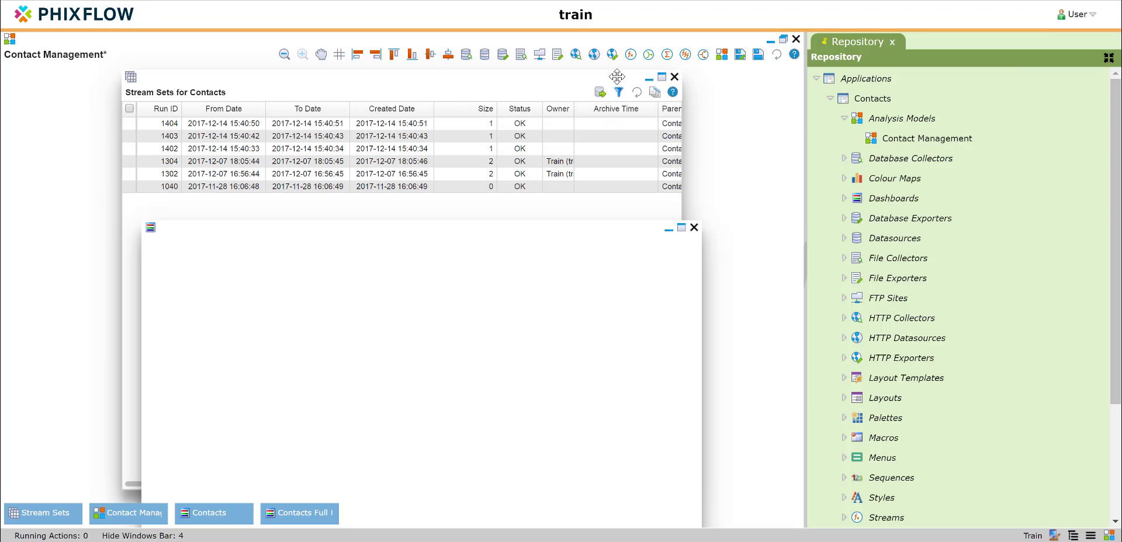
{"action": "left_click", "coordinate": [648, 78]}
{"action": "mouse_move", "coordinate": [368, 176]}
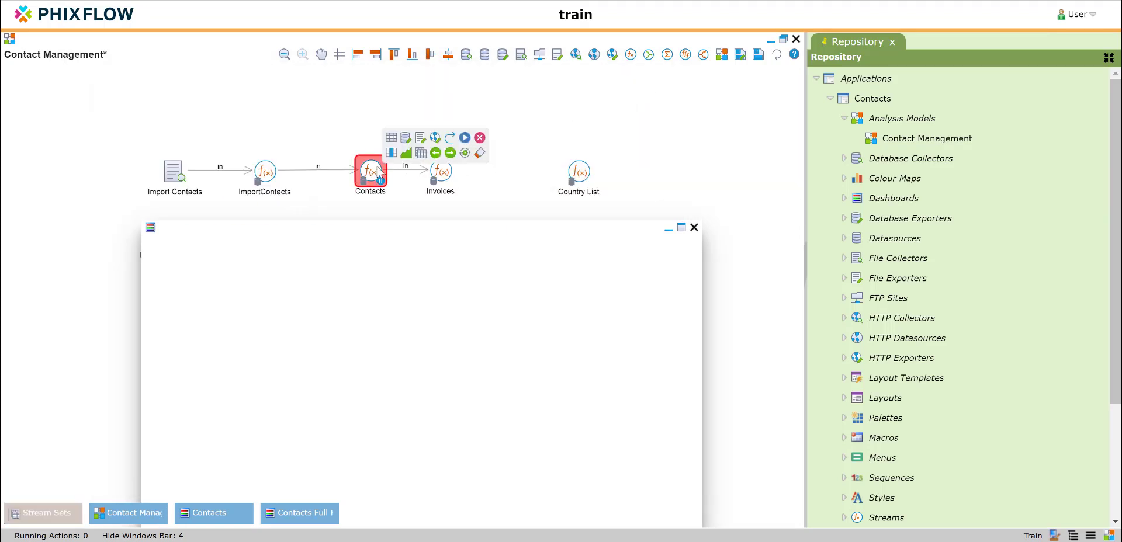
{"action": "double_click", "coordinate": [379, 171]}
{"action": "left_click_drag", "start_coordinate": [812, 64], "coordinate": [522, 316]}
{"action": "left_click", "coordinate": [517, 275]}
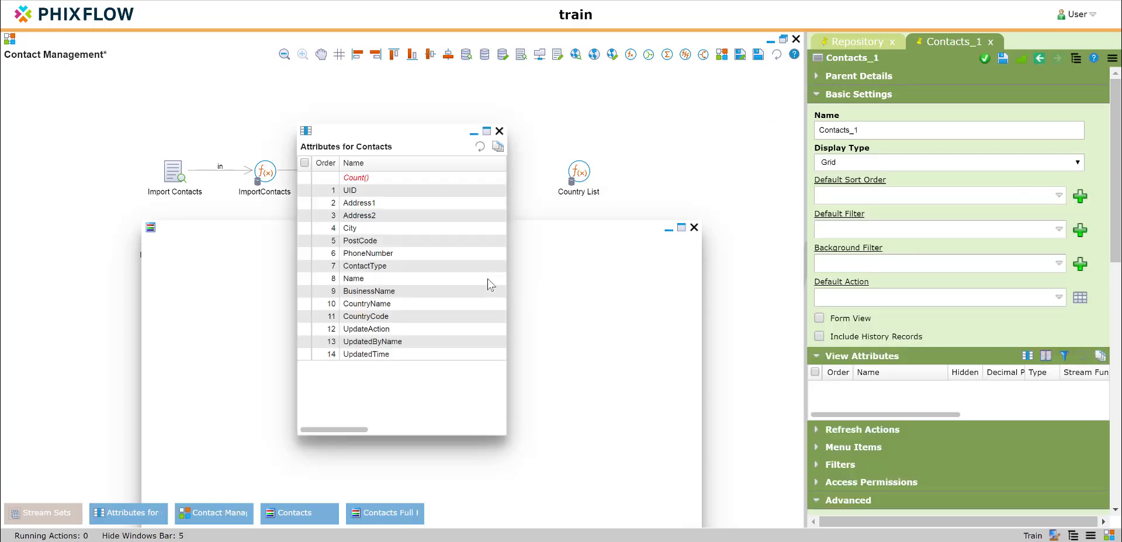
Add all Contacts attributes from UID to UpdatedTime to the new view and close the attribute list
{"action": "left_click", "coordinate": [388, 191]}
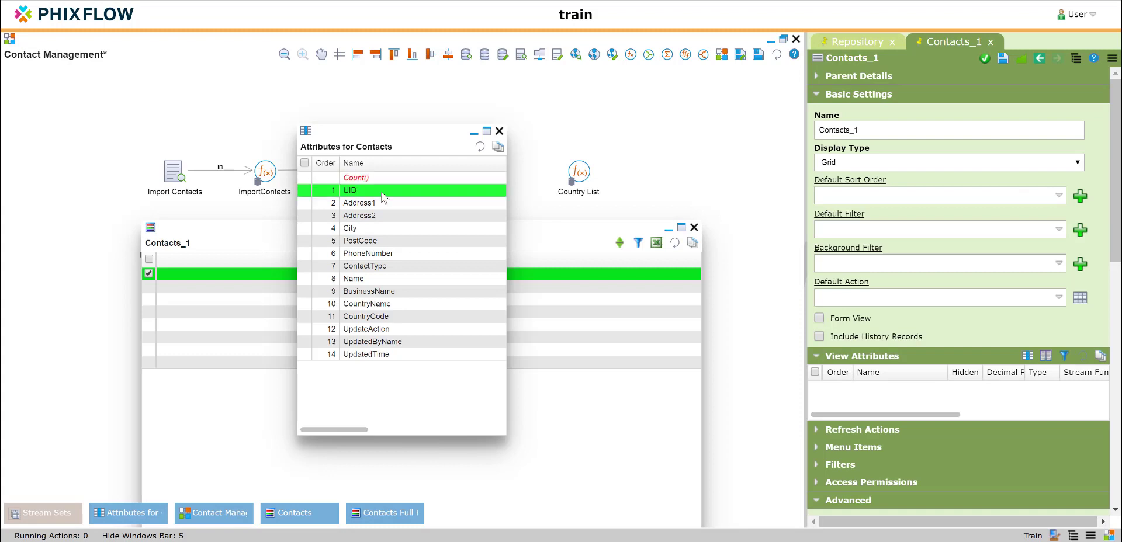
{"action": "left_click", "coordinate": [375, 351], "text": "shift"}
{"action": "left_click_drag", "start_coordinate": [353, 268], "coordinate": [202, 258]}
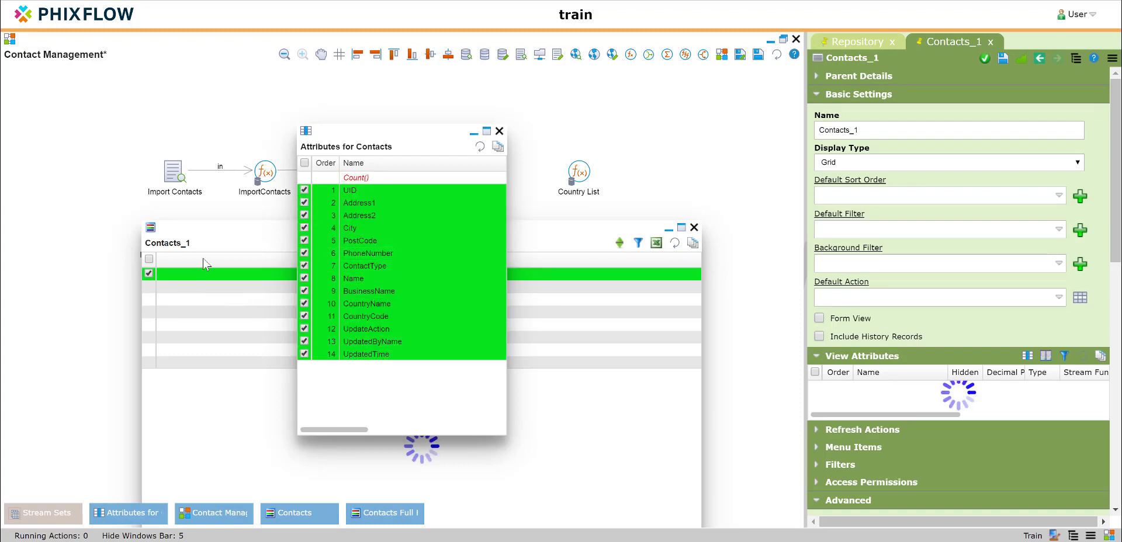
{"action": "left_click", "coordinate": [500, 130]}
Move the dashboard window up and hide the UID attribute in the view's grid
{"action": "left_click_drag", "start_coordinate": [493, 228], "coordinate": [504, 59]}
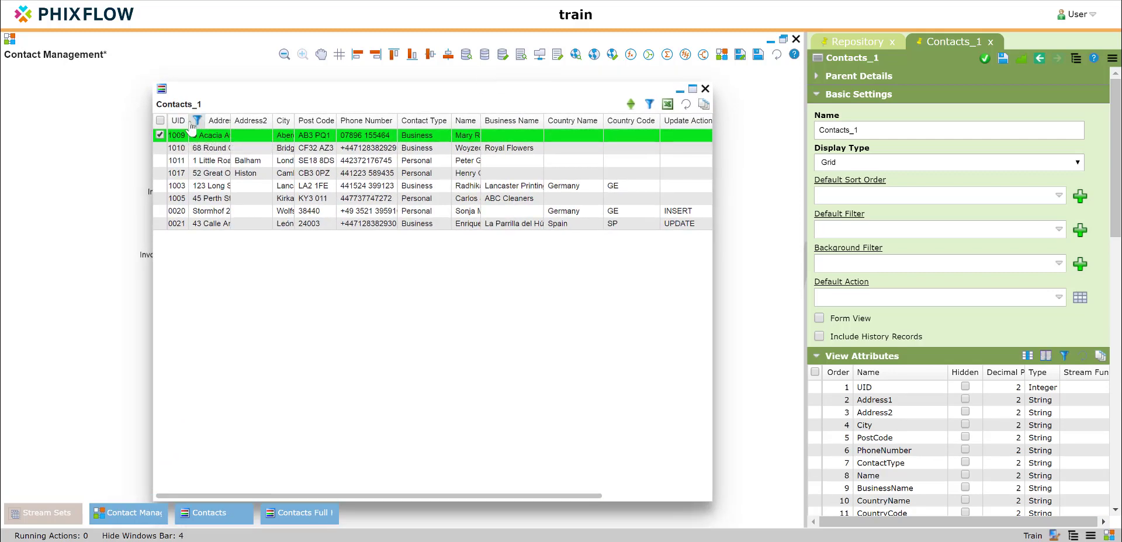
{"action": "left_click_drag", "start_coordinate": [188, 120], "coordinate": [199, 120]}
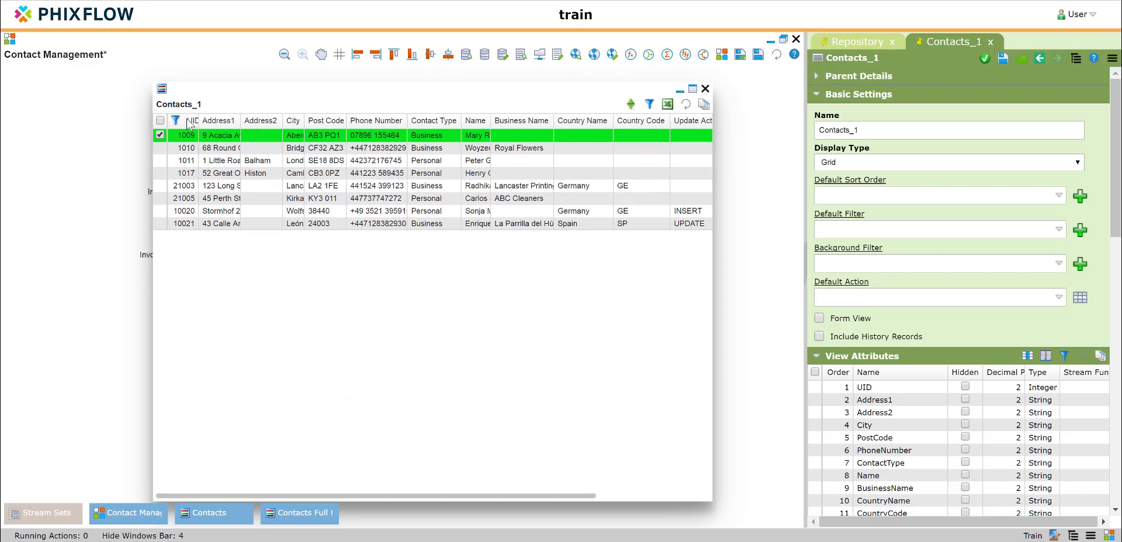
{"action": "left_click", "coordinate": [187, 121]}
{"action": "left_click", "coordinate": [820, 453]}
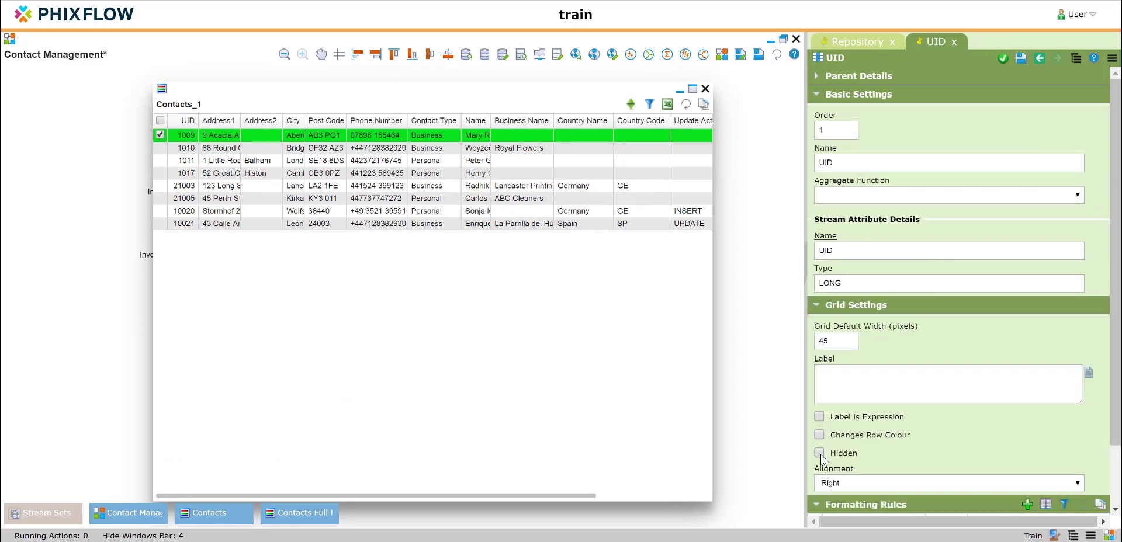
{"action": "left_click", "coordinate": [1003, 60]}
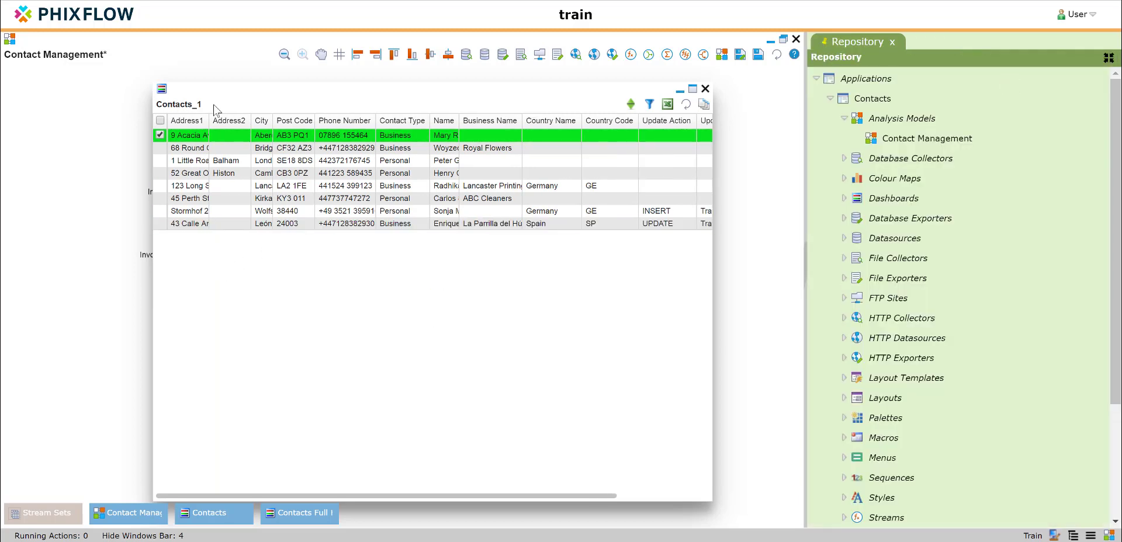
Rename the stream view as Contacts Full History, include history records in it, and apply the changes
{"action": "right_click", "coordinate": [285, 200]}
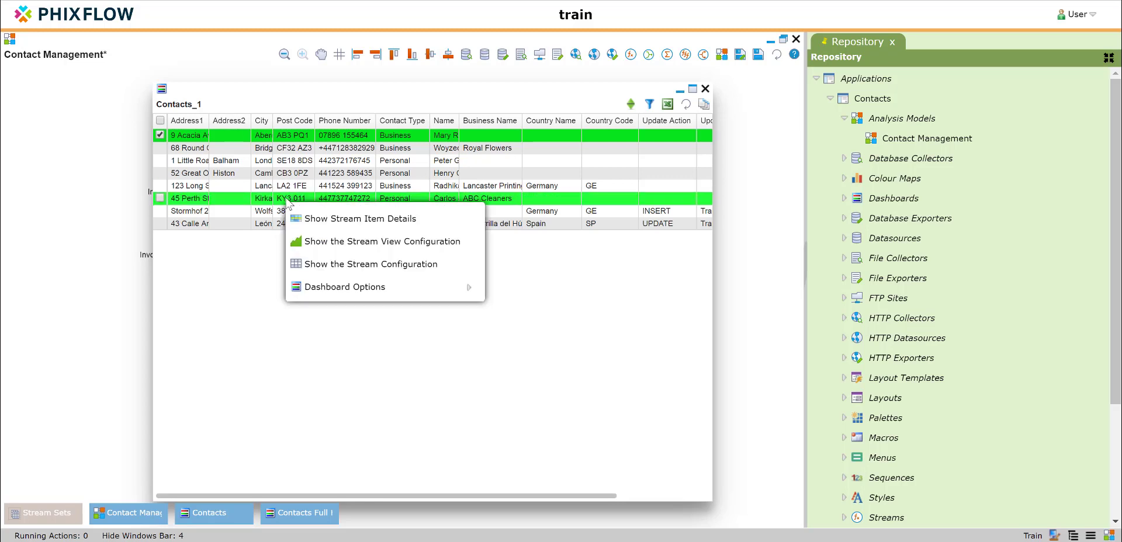
{"action": "left_click", "coordinate": [344, 249]}
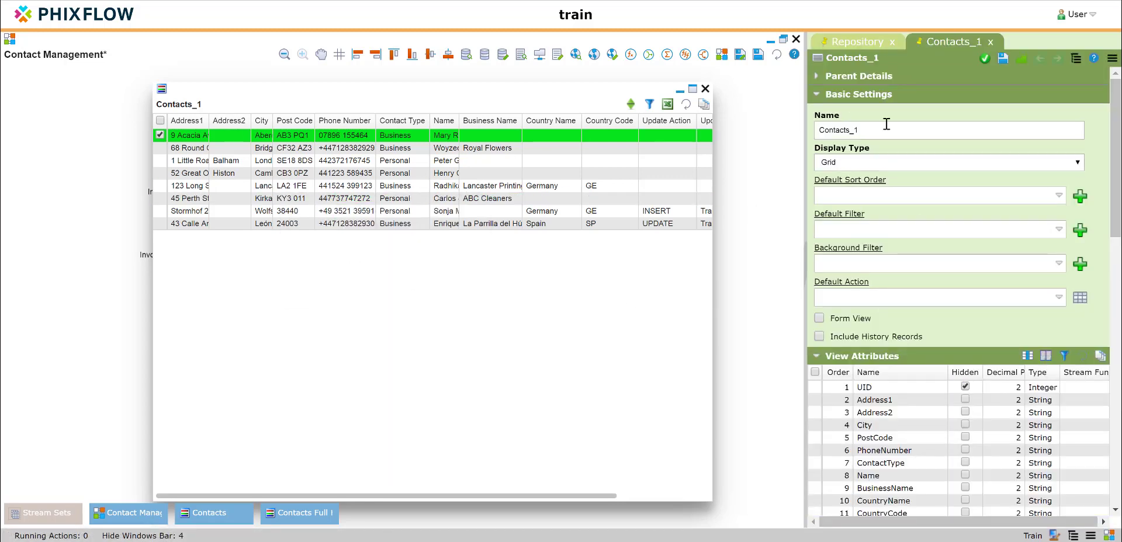
{"action": "left_click", "coordinate": [859, 127]}
{"action": "double_click", "coordinate": [859, 127]}
{"action": "left_click_drag", "start_coordinate": [858, 128], "coordinate": [850, 132]}
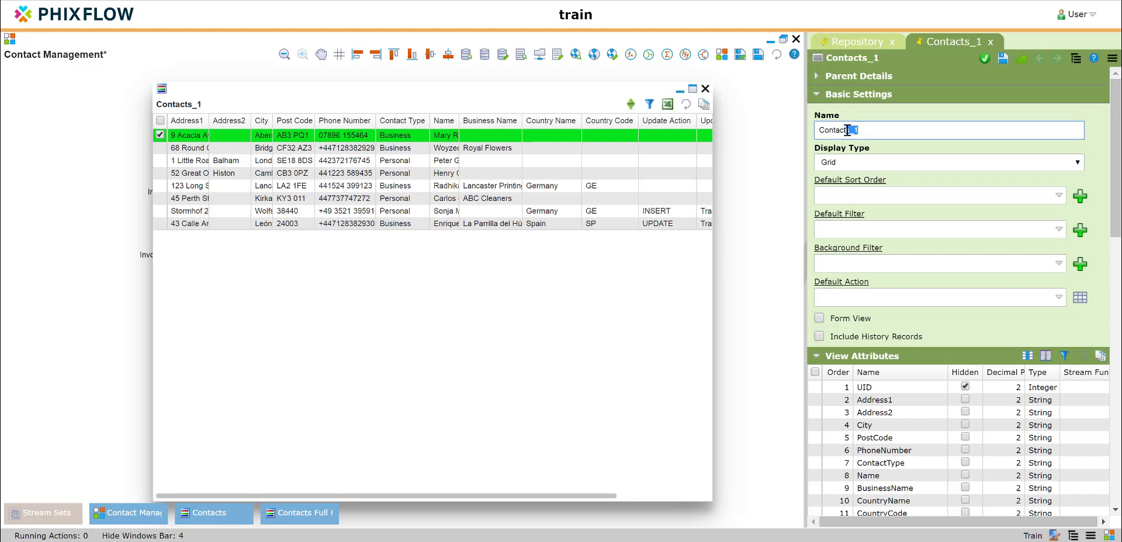
{"action": "type", "text": "Fu"}
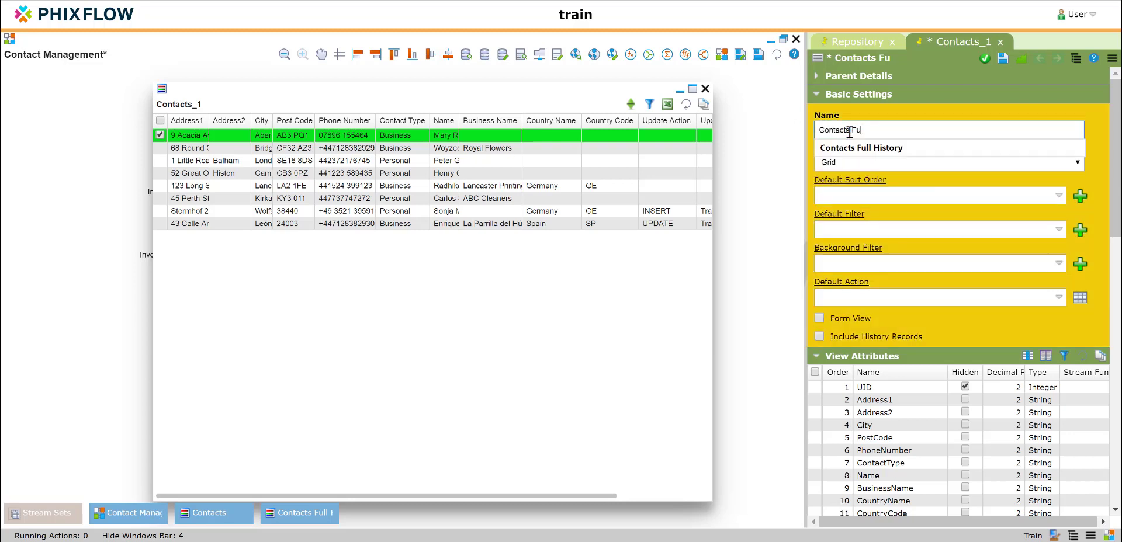
{"action": "type", "text": "ll History"}
{"action": "left_click", "coordinate": [819, 336]}
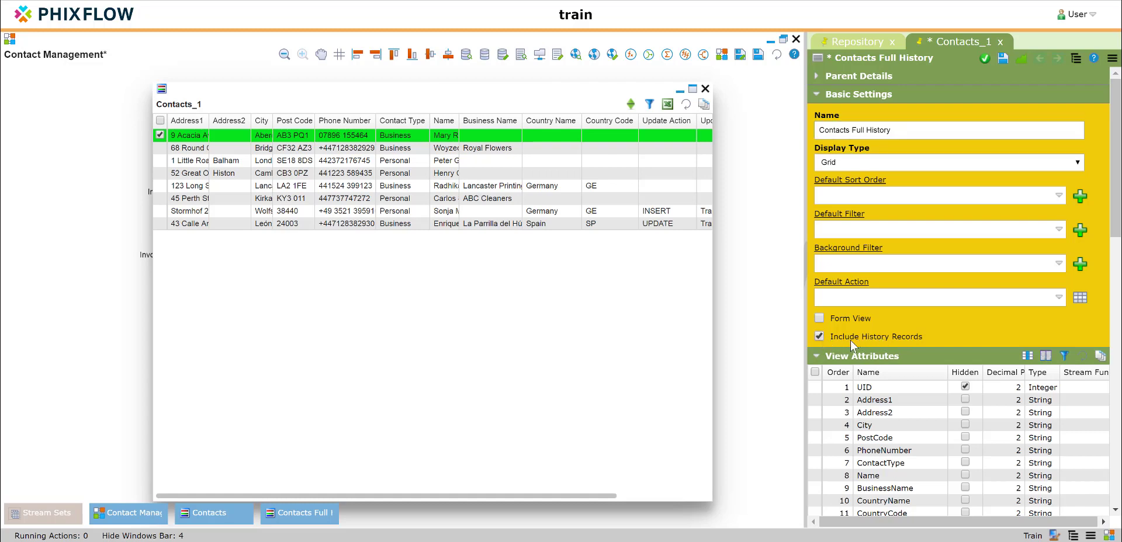
{"action": "left_click", "coordinate": [1003, 59]}
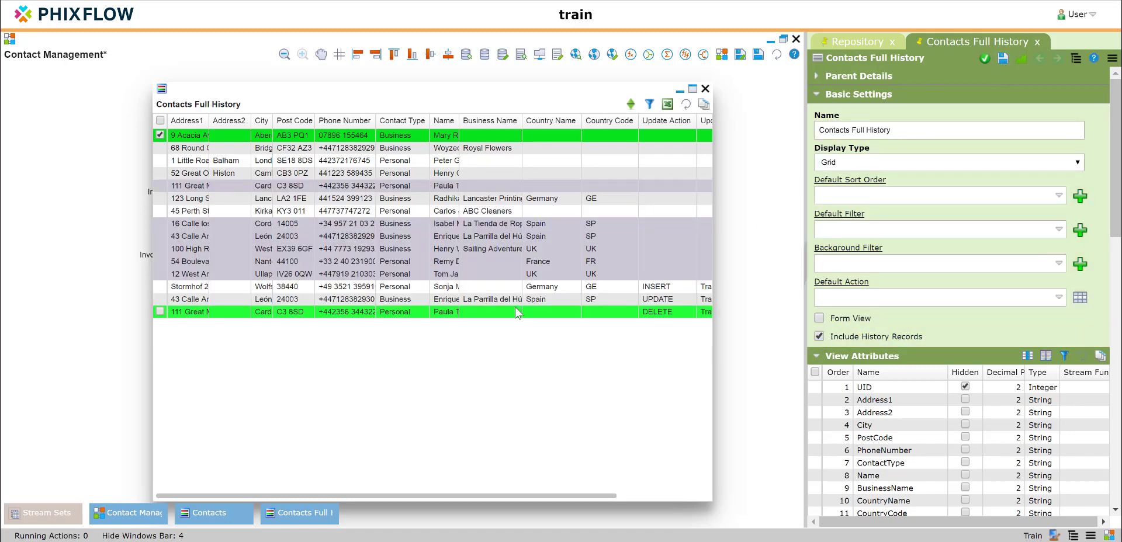
Widen the Updated Time and Updated By Name columns and maximise the Contacts Full History dashboard
{"action": "scroll", "coordinate": [584, 311], "scroll_direction": "right", "scroll_amount": 3}
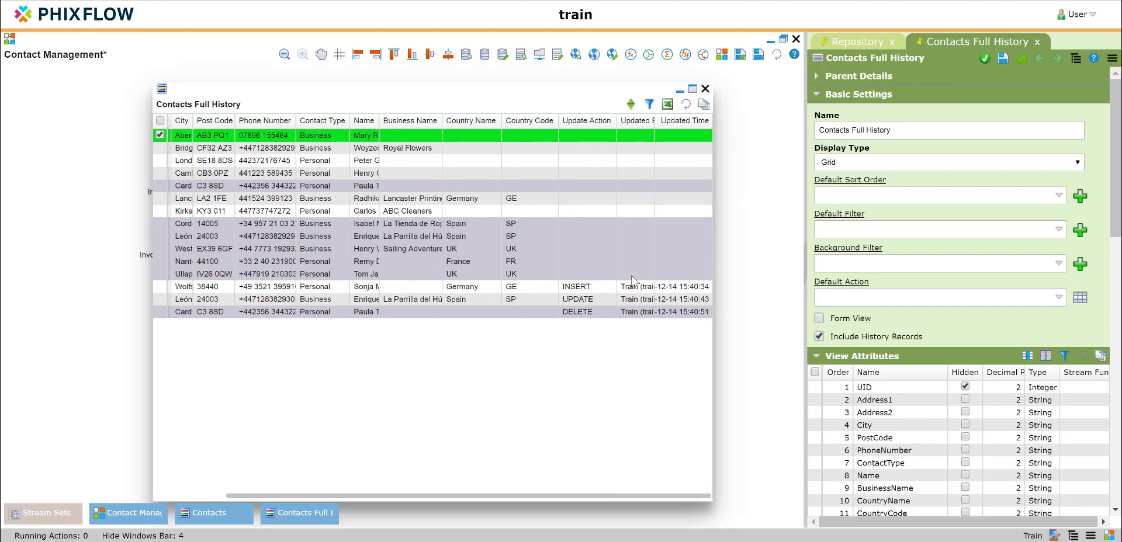
{"action": "mouse_move", "coordinate": [709, 125]}
{"action": "left_mouse_down"}
{"action": "mouse_move", "coordinate": [753, 129]}
{"action": "mouse_move", "coordinate": [728, 128]}
{"action": "left_mouse_up"}
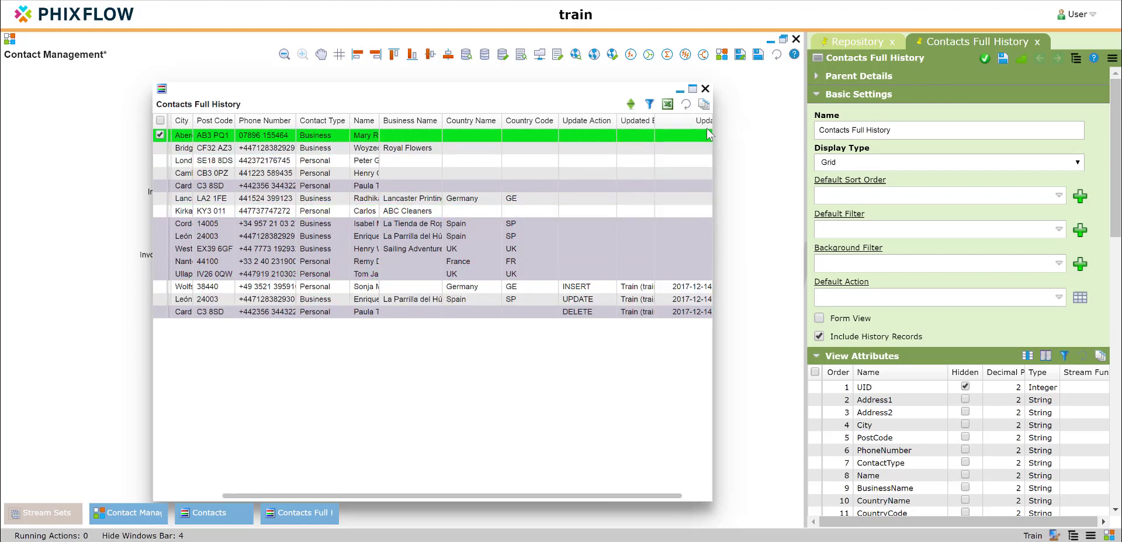
{"action": "left_click_drag", "start_coordinate": [652, 121], "coordinate": [678, 126]}
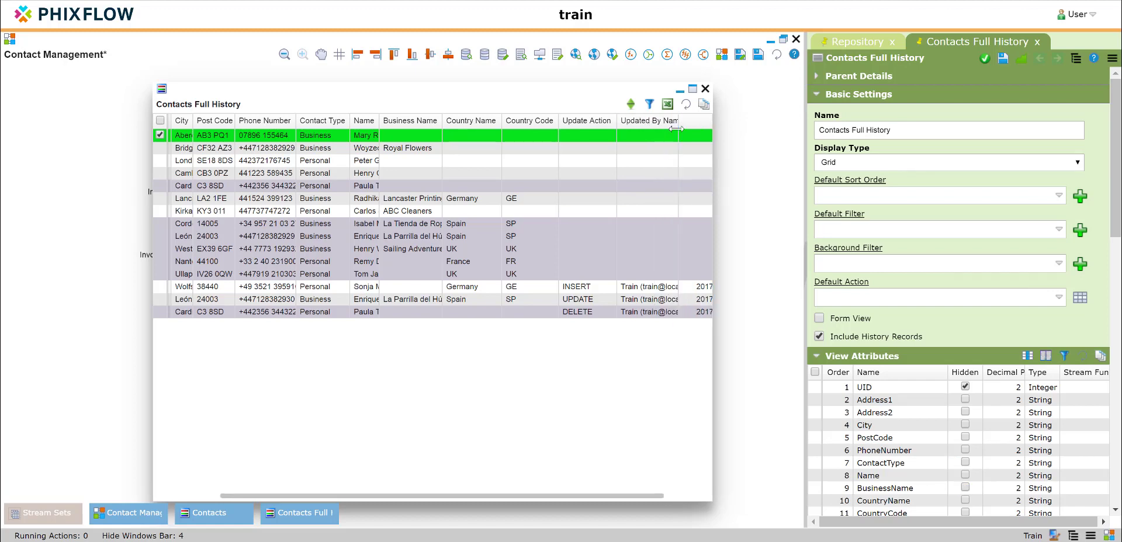
{"action": "left_click", "coordinate": [693, 89]}
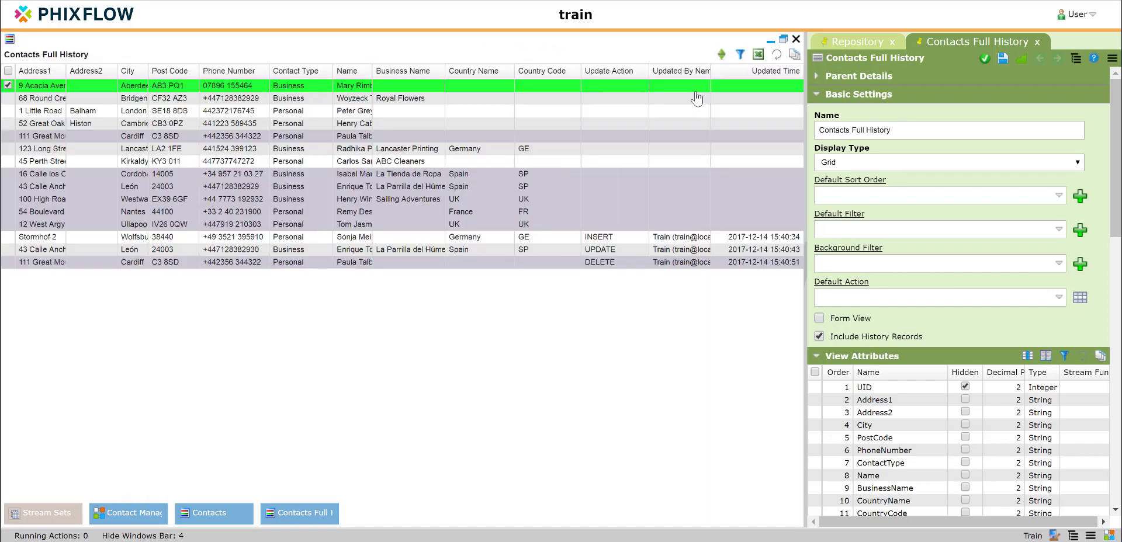
Examine the update action, user and time recorded for the inserted, updated and deleted contacts
{"action": "left_click", "coordinate": [759, 249]}
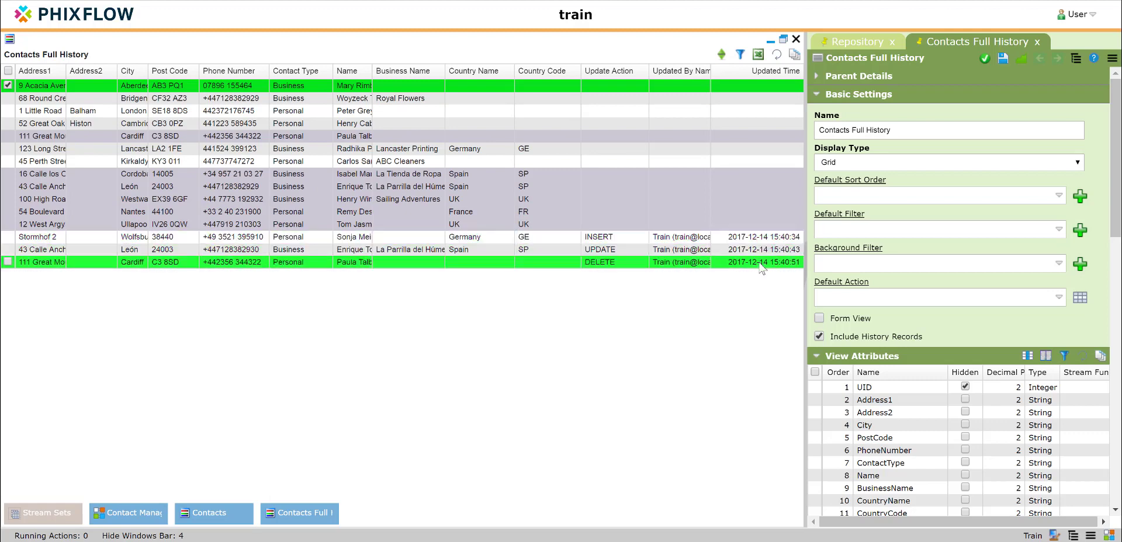
{"action": "left_click", "coordinate": [682, 237]}
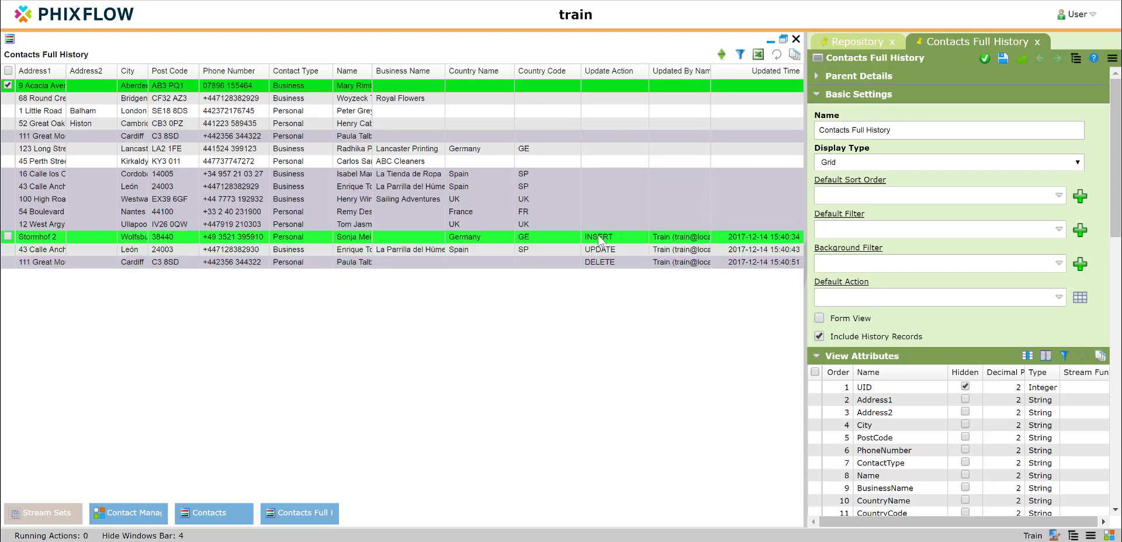
{"action": "left_click", "coordinate": [604, 262]}
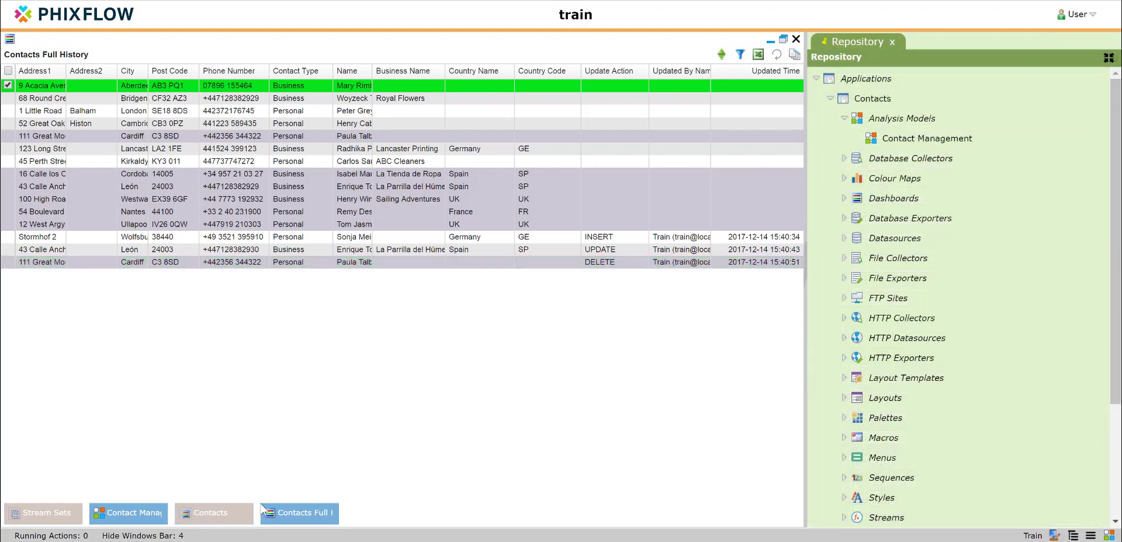
Bring back the Contacts dashboard and add an action named Open Contacts Full History to its underlying stream
{"action": "left_click", "coordinate": [213, 513]}
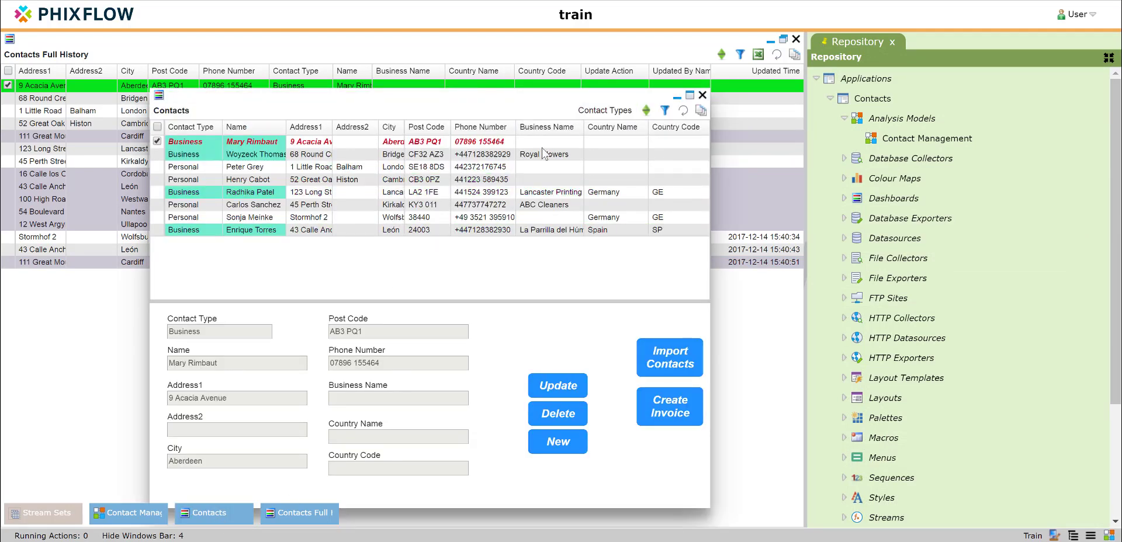
{"action": "right_click", "coordinate": [546, 171]}
{"action": "left_click", "coordinate": [590, 235]}
{"action": "scroll", "coordinate": [1004, 260], "scroll_direction": "down", "scroll_amount": 10}
{"action": "left_click", "coordinate": [817, 258]}
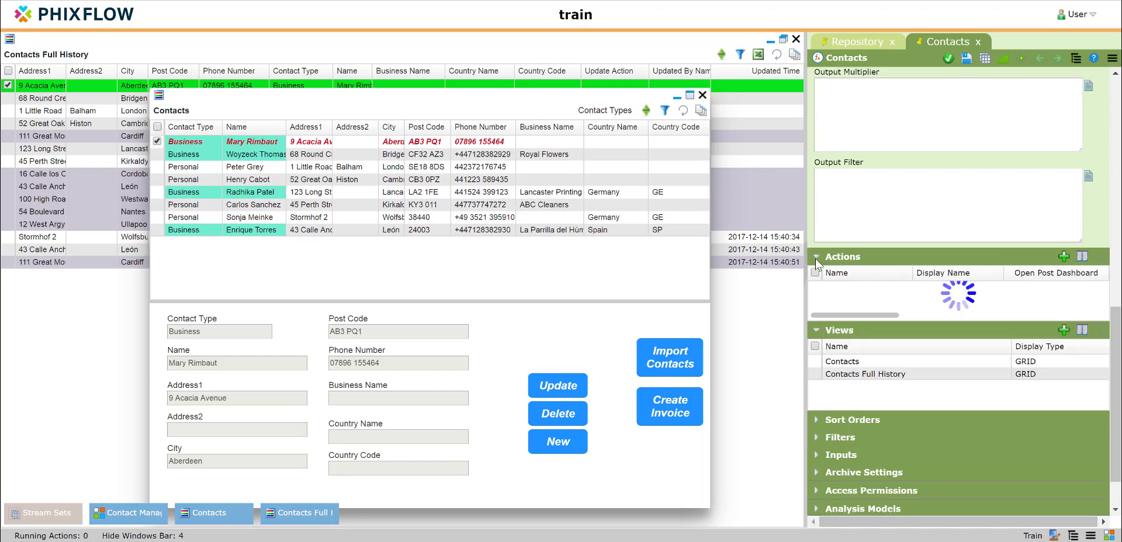
{"action": "left_click", "coordinate": [1063, 257]}
{"action": "left_click", "coordinate": [571, 131]}
{"action": "type", "text": "Open Con"}
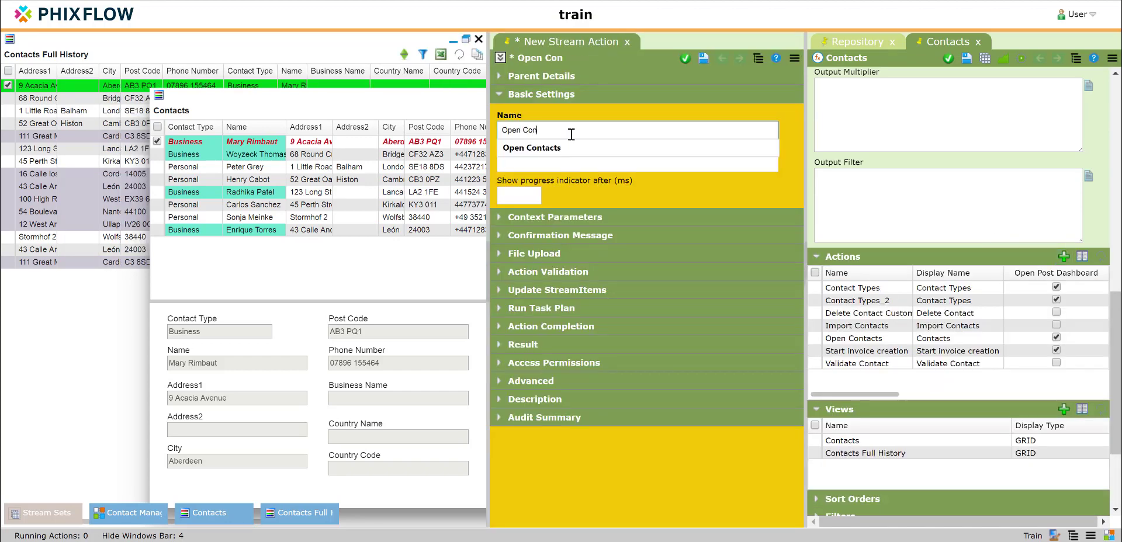
{"action": "type", "text": "tacts Full History"}
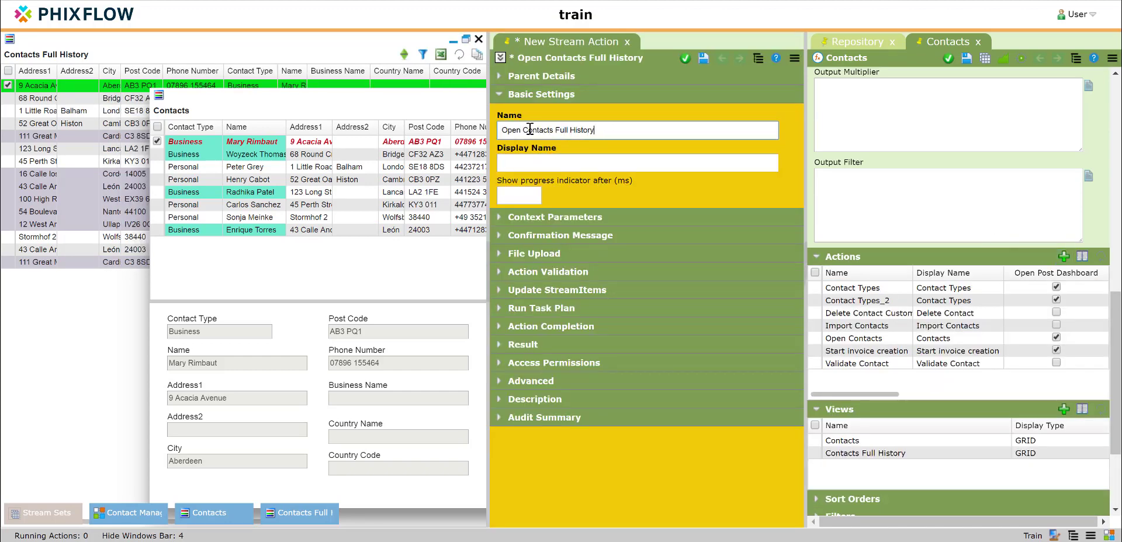
Give the new stream action the display name Full History, reusing part of its name, and save it
{"action": "left_click_drag", "start_coordinate": [522, 130], "coordinate": [615, 130]}
{"action": "key", "text": "ctrl+c"}
{"action": "left_click", "coordinate": [533, 164]}
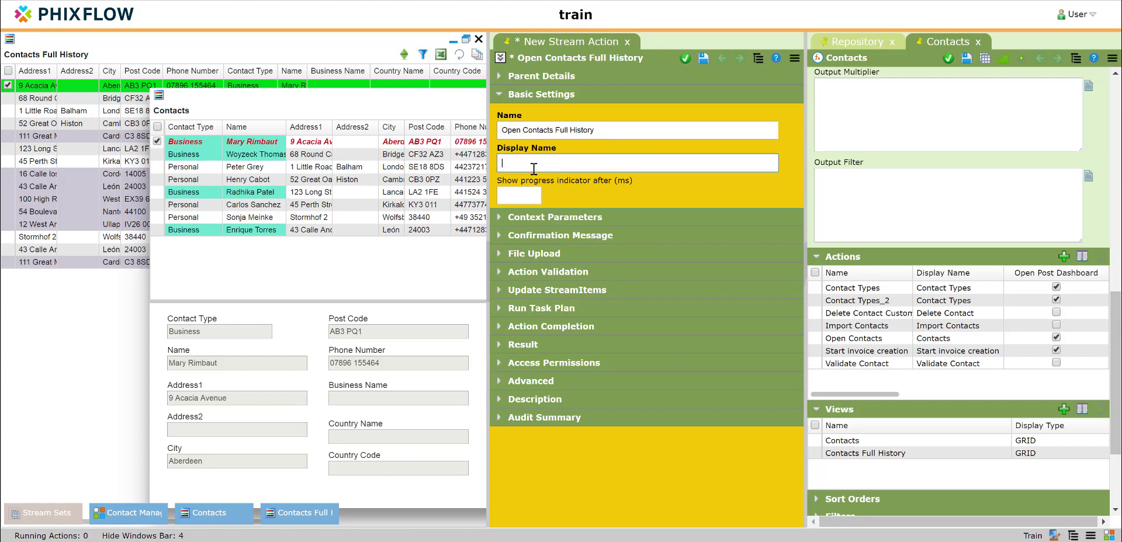
{"action": "key", "text": "ctrl+v"}
{"action": "left_click", "coordinate": [702, 58]}
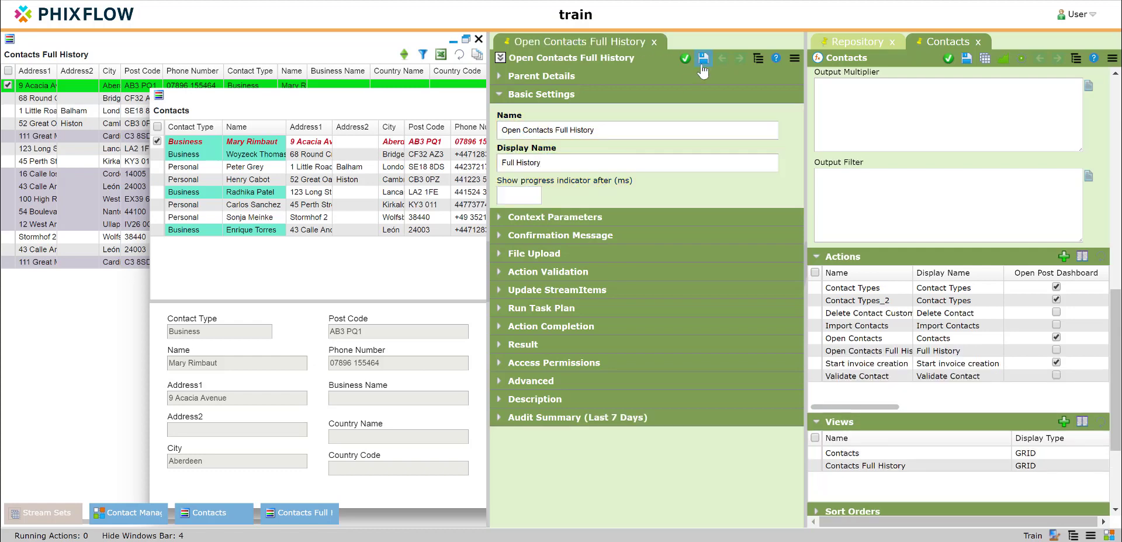
Set the action to open a post dashboard on completion, with Contacts Full History as its dashboard rule
{"action": "left_click", "coordinate": [500, 327]}
{"action": "left_click", "coordinate": [501, 368]}
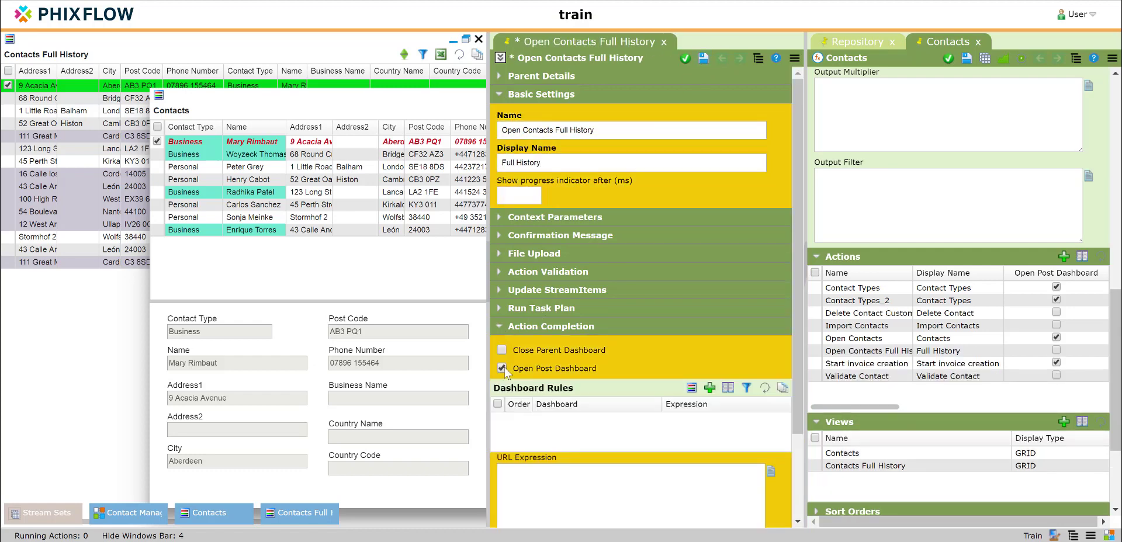
{"action": "left_click", "coordinate": [692, 387]}
{"action": "left_click_drag", "start_coordinate": [953, 199], "coordinate": [593, 422]}
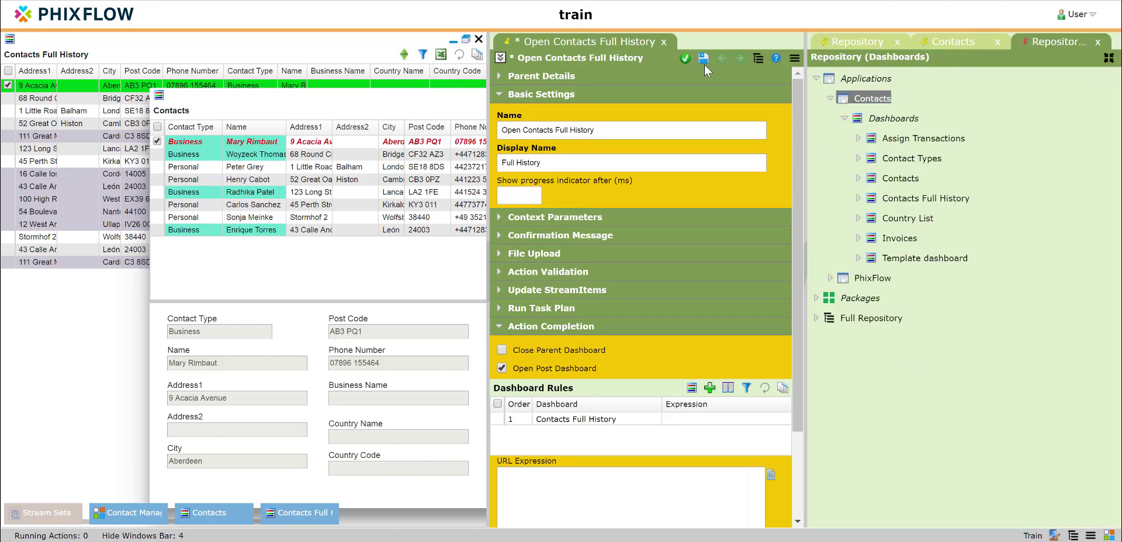
Save and close the Open Contacts Full History action, and start a new menu item on the Contacts view
{"action": "left_click", "coordinate": [684, 59]}
{"action": "right_click", "coordinate": [615, 191]}
{"action": "left_click", "coordinate": [672, 224]}
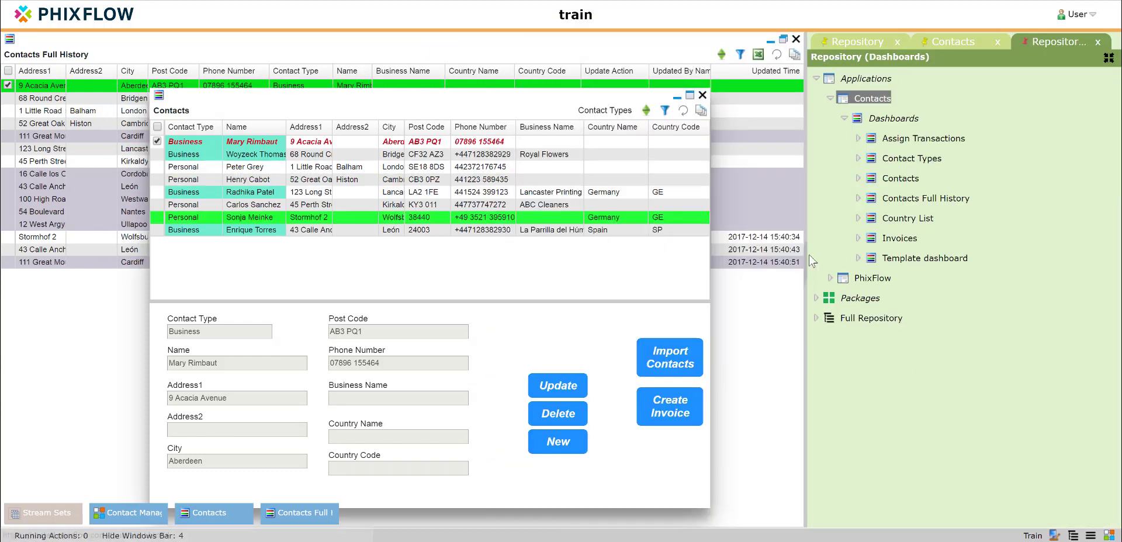
{"action": "scroll", "coordinate": [969, 275], "scroll_direction": "up", "scroll_amount": 10}
{"action": "left_click", "coordinate": [1010, 146]}
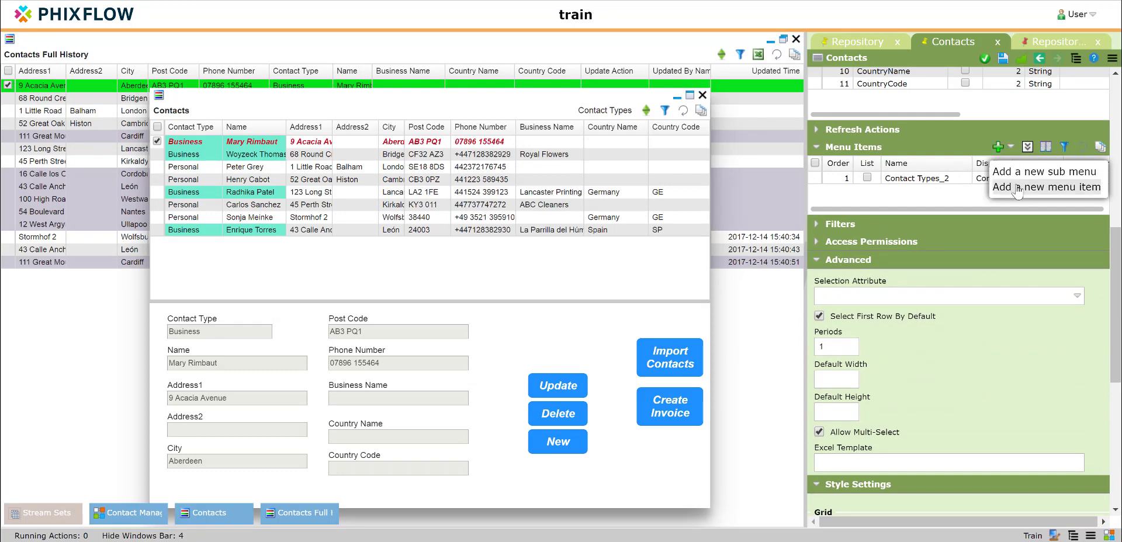
{"action": "left_click", "coordinate": [1017, 188]}
Assign the Contacts stream's Open Contacts Full History action to the new menu item
{"action": "left_click", "coordinate": [1092, 197]}
{"action": "left_click", "coordinate": [541, 158]}
{"action": "left_click", "coordinate": [554, 178]}
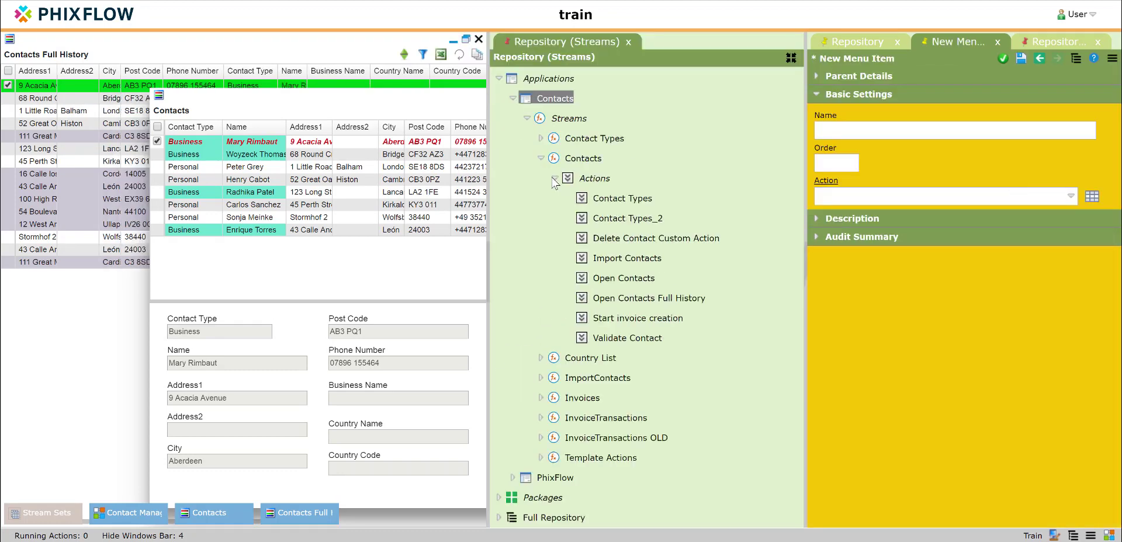
{"action": "left_click_drag", "start_coordinate": [615, 302], "coordinate": [878, 195]}
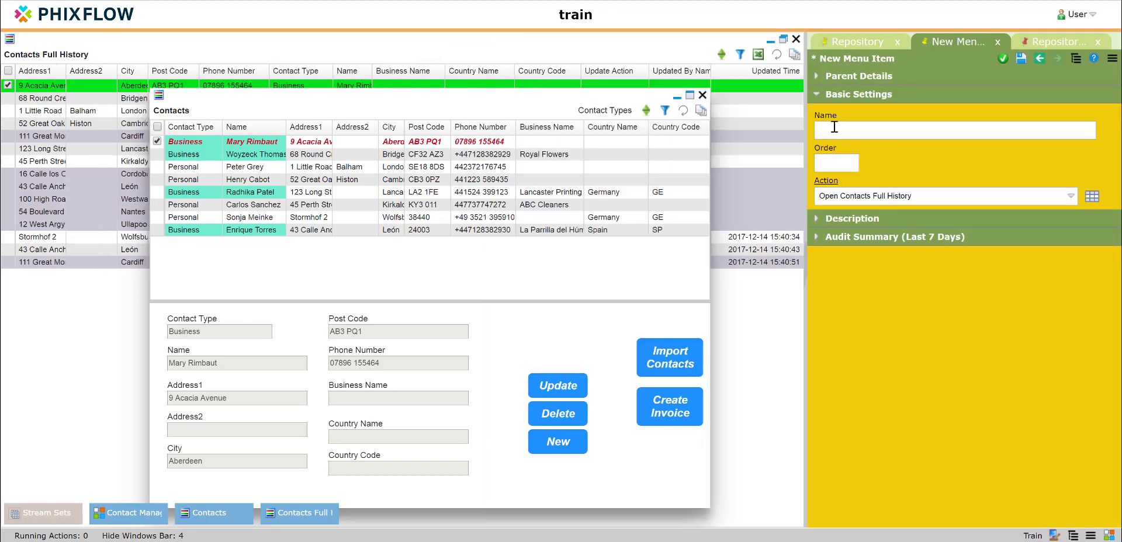
Name the menu item Full History and apply it
{"action": "left_click", "coordinate": [836, 129]}
{"action": "type", "text": "Full Hist"}
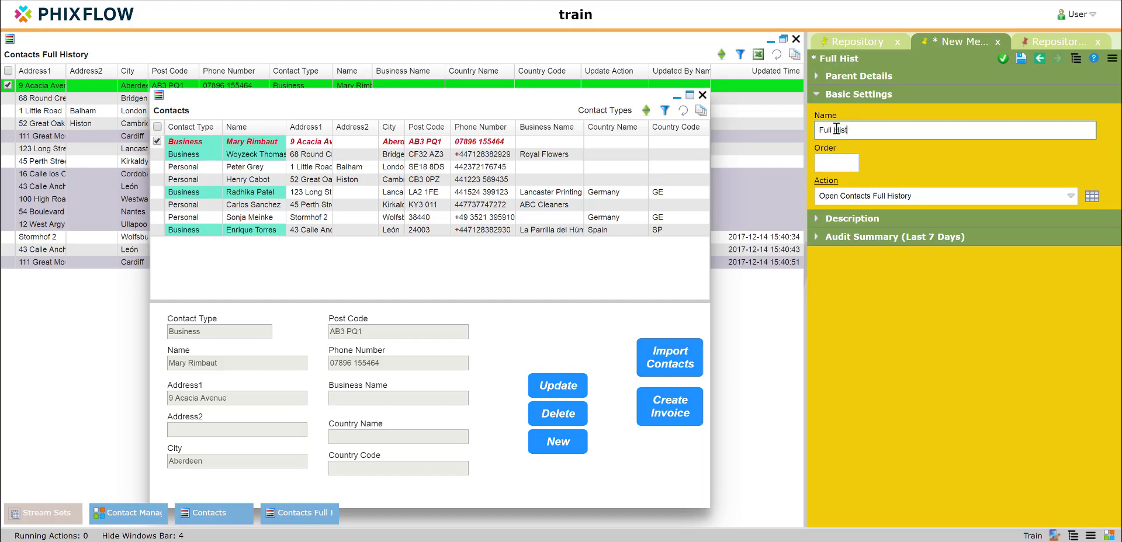
{"action": "type", "text": "ory"}
{"action": "left_click", "coordinate": [1002, 58]}
Close and redisplay the Contacts dashboard, and open the full history through its Full History menu item
{"action": "left_click", "coordinate": [702, 95]}
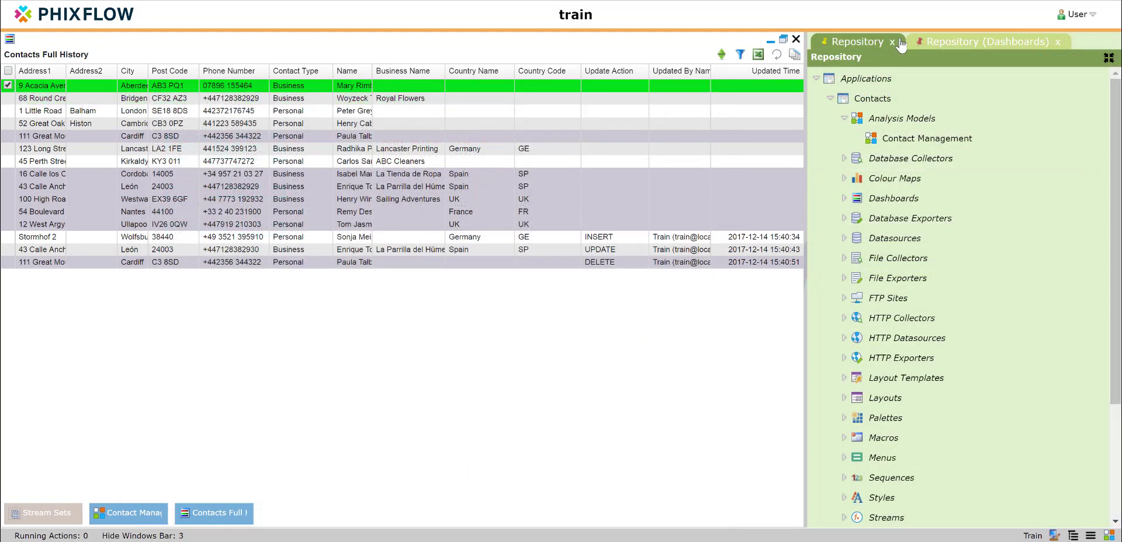
{"action": "left_click", "coordinate": [1057, 42]}
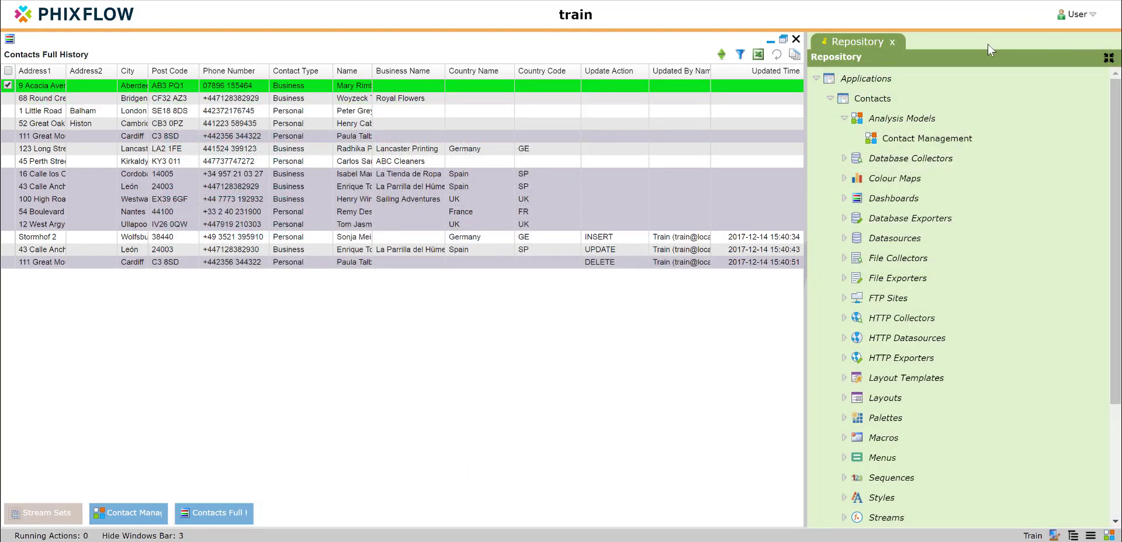
{"action": "left_click", "coordinate": [845, 198]}
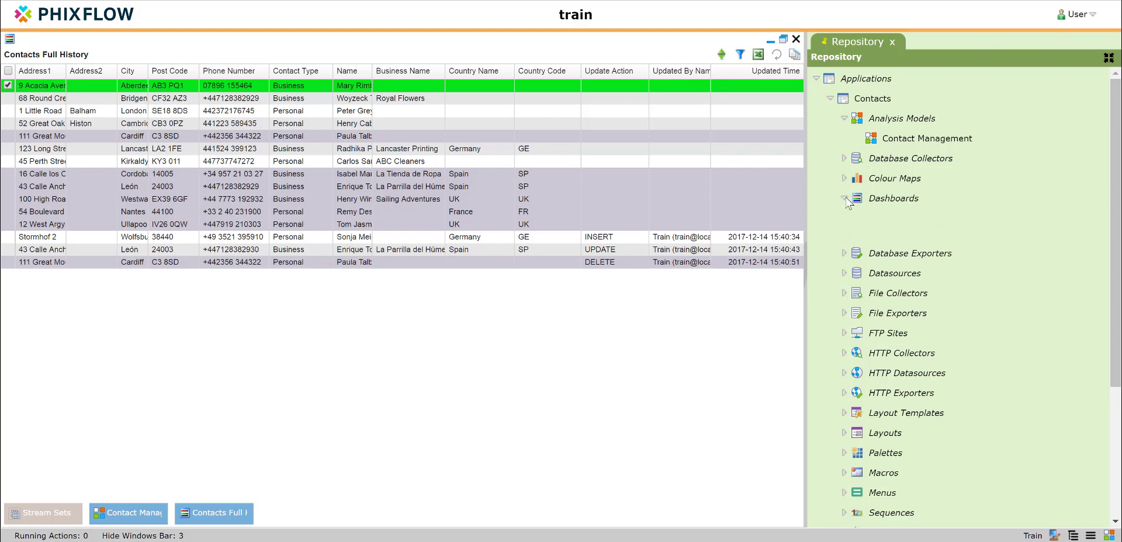
{"action": "right_click", "coordinate": [897, 263]}
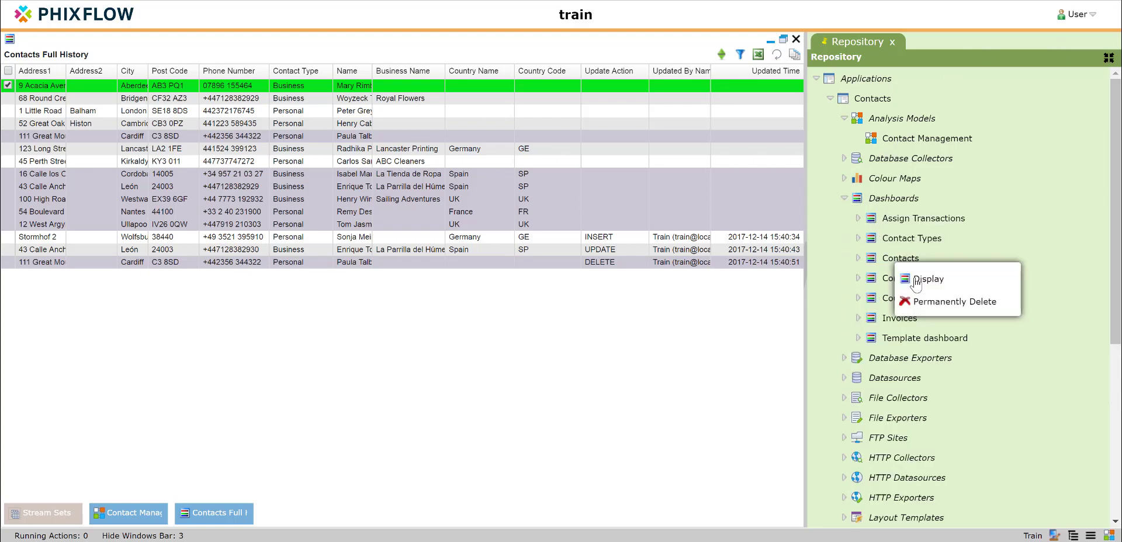
{"action": "left_click", "coordinate": [917, 283]}
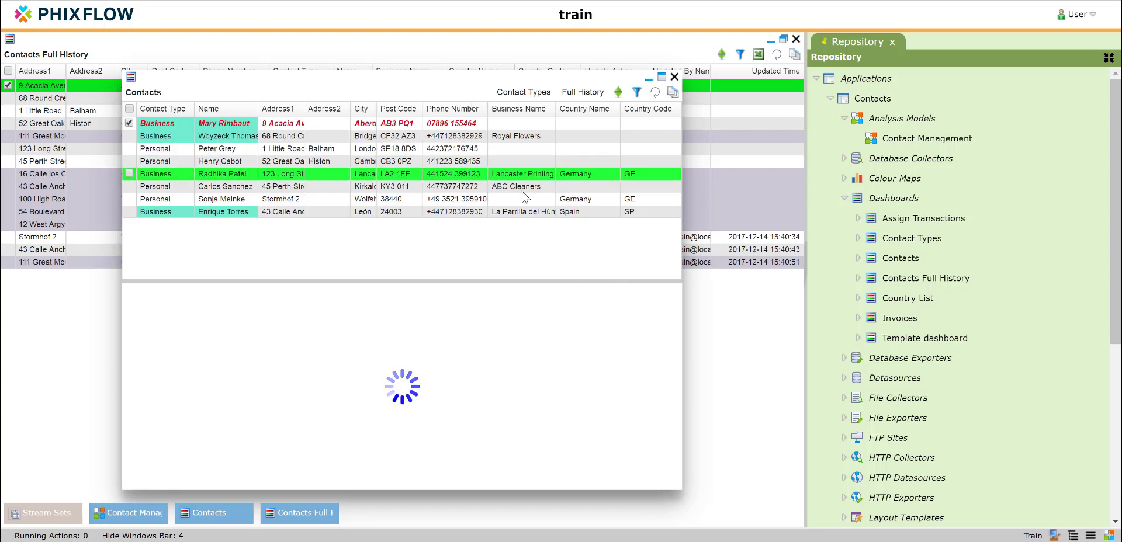
{"action": "left_click", "coordinate": [583, 94]}
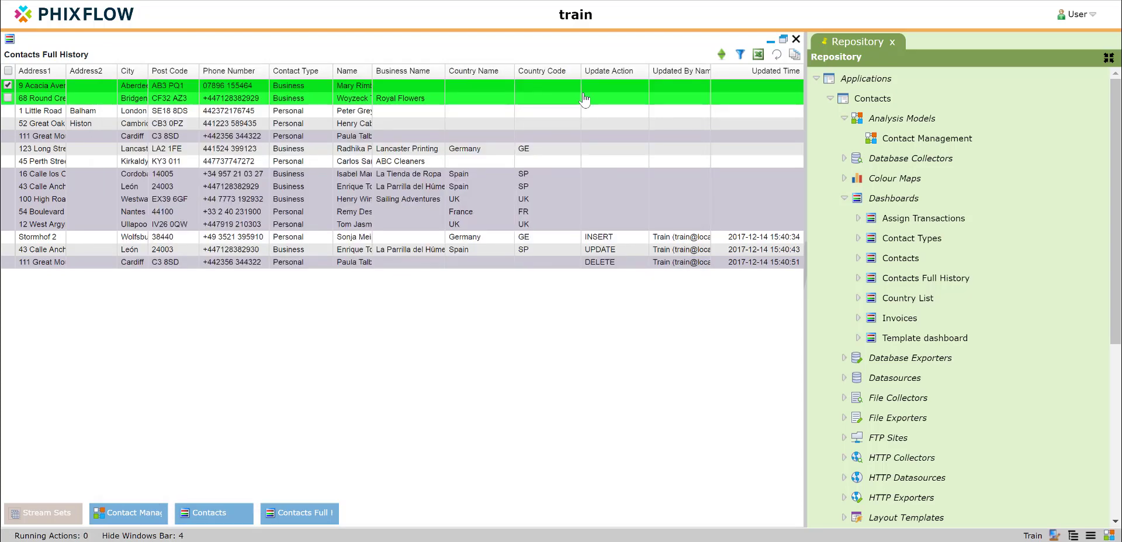